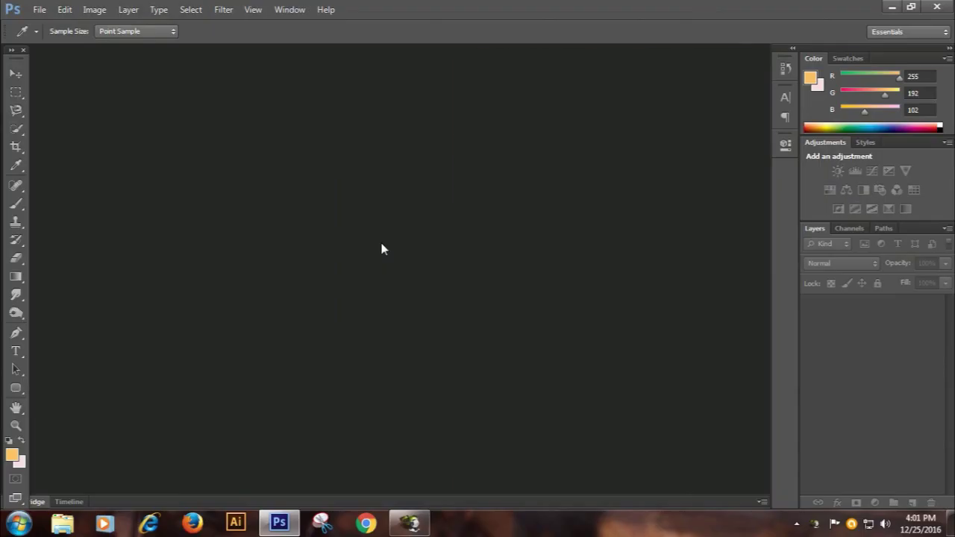
# Open the photo of the man on the motorcycle from the 2017 vids folder
pyautogui.doubleClick(381, 249)
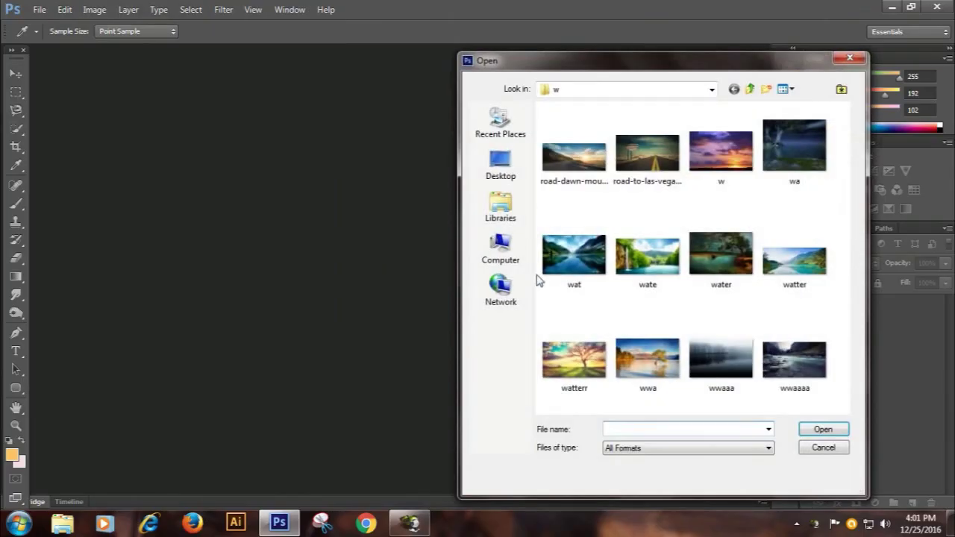
pyautogui.click(750, 90)
pyautogui.click(648, 252)
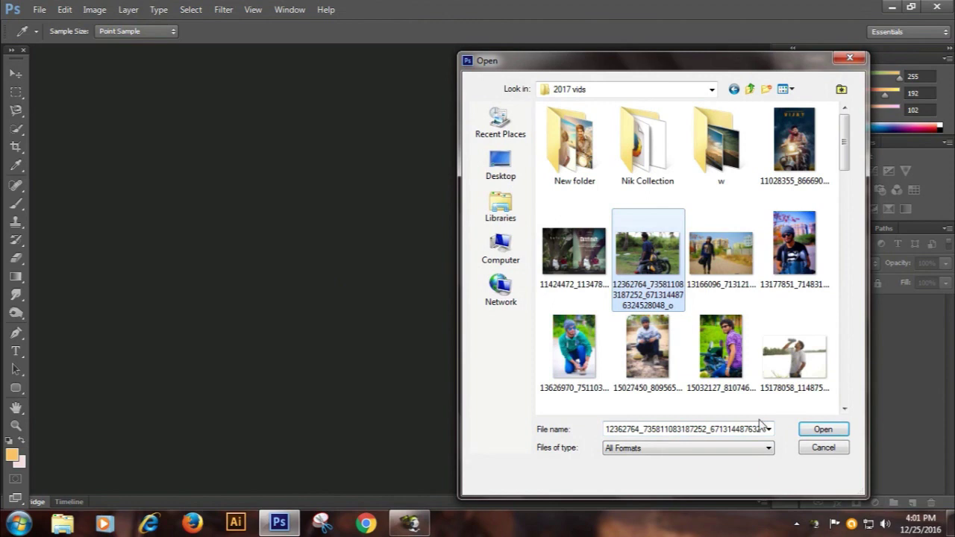
pyautogui.click(814, 429)
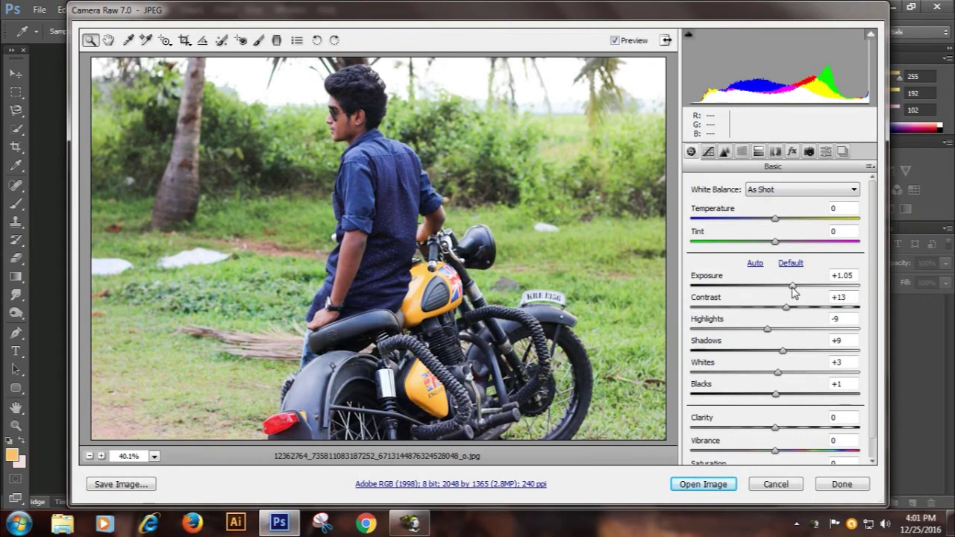
# In Camera Raw's Basic panel, set Exposure +1.30, Contrast +31, Shadows +59 and Clarity +19
pyautogui.moveTo(792, 286); pyautogui.dragTo(797, 308)
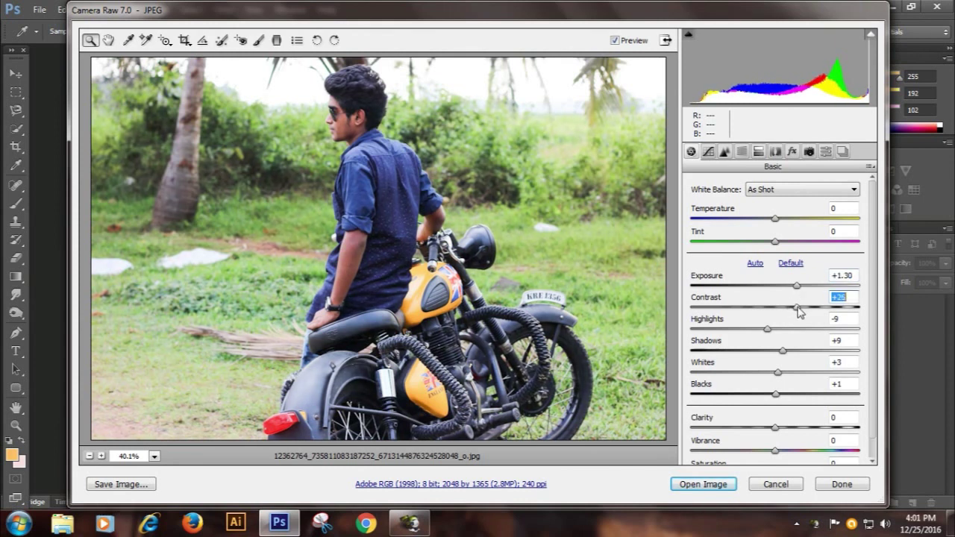
pyautogui.moveTo(796, 308); pyautogui.dragTo(801, 309)
pyautogui.moveTo(782, 349); pyautogui.dragTo(820, 353)
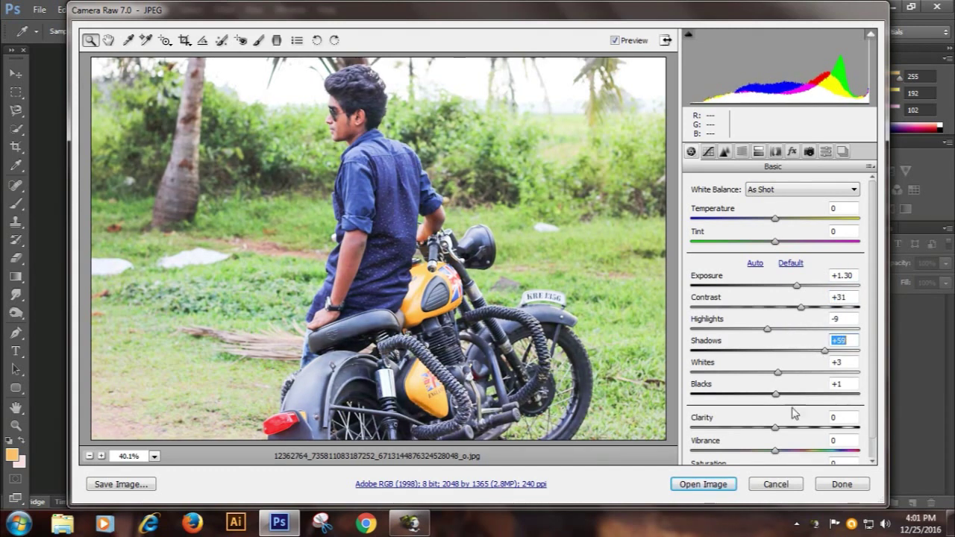
pyautogui.moveTo(776, 429); pyautogui.dragTo(793, 428)
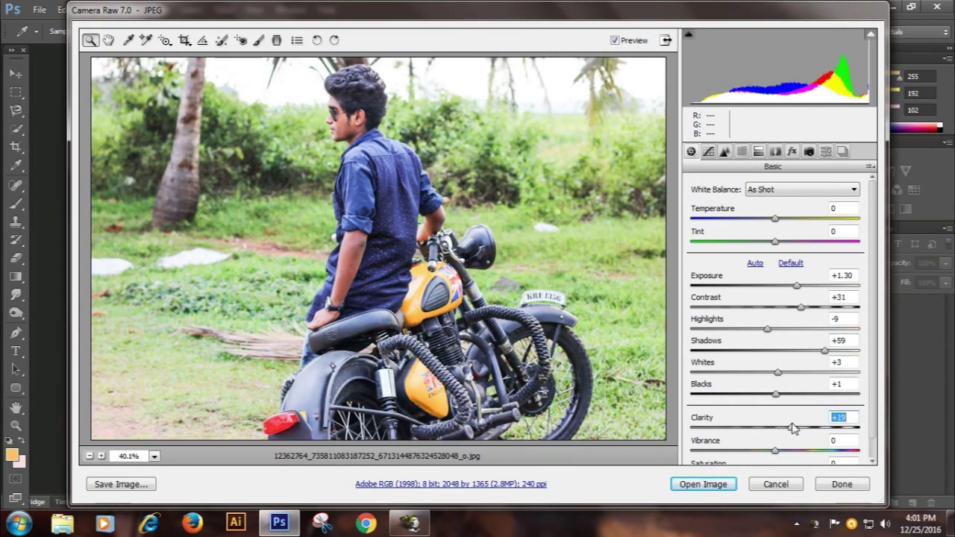
# Brush the man's face with Exposure +1.00, Contrast +13, Shadows +12 and Clarity +9
pyautogui.click(258, 41)
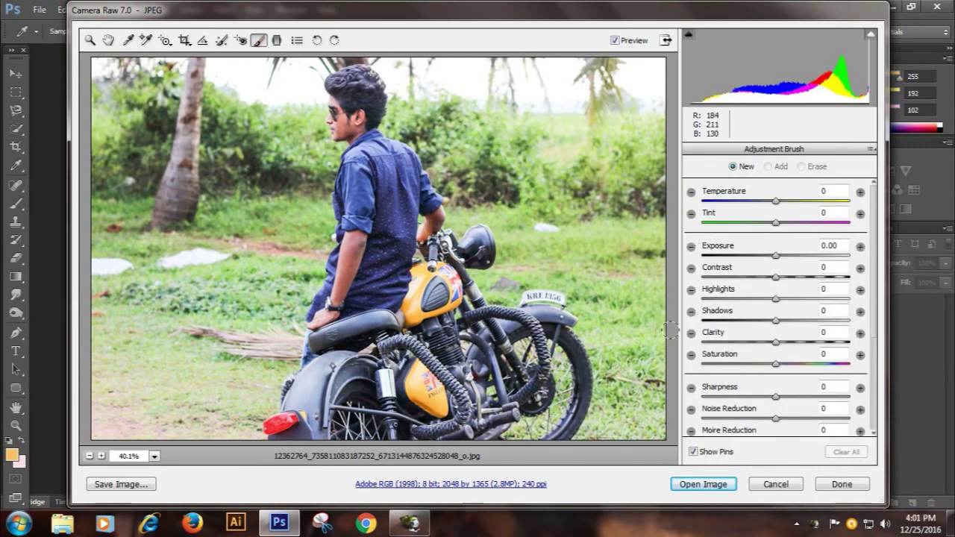
pyautogui.moveTo(776, 256); pyautogui.dragTo(779, 256)
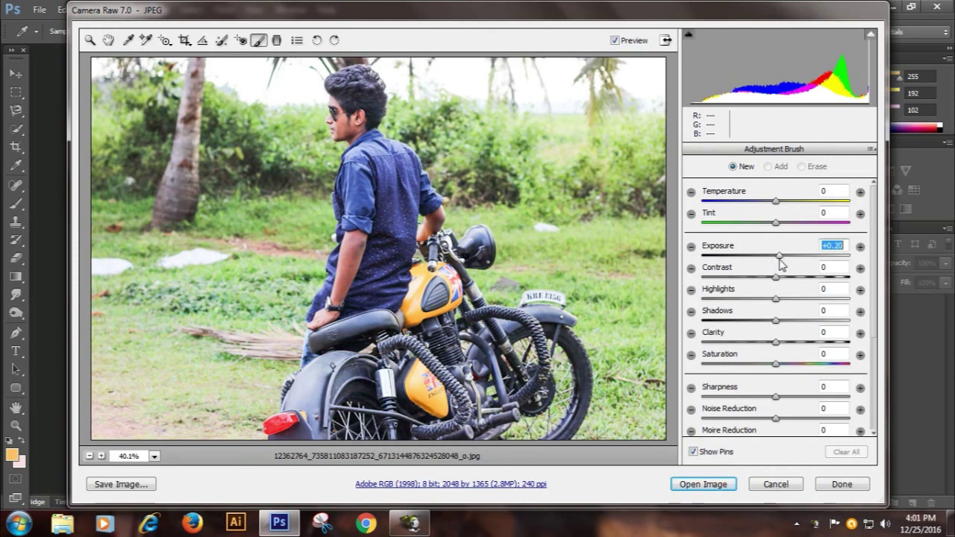
pyautogui.click(351, 119)
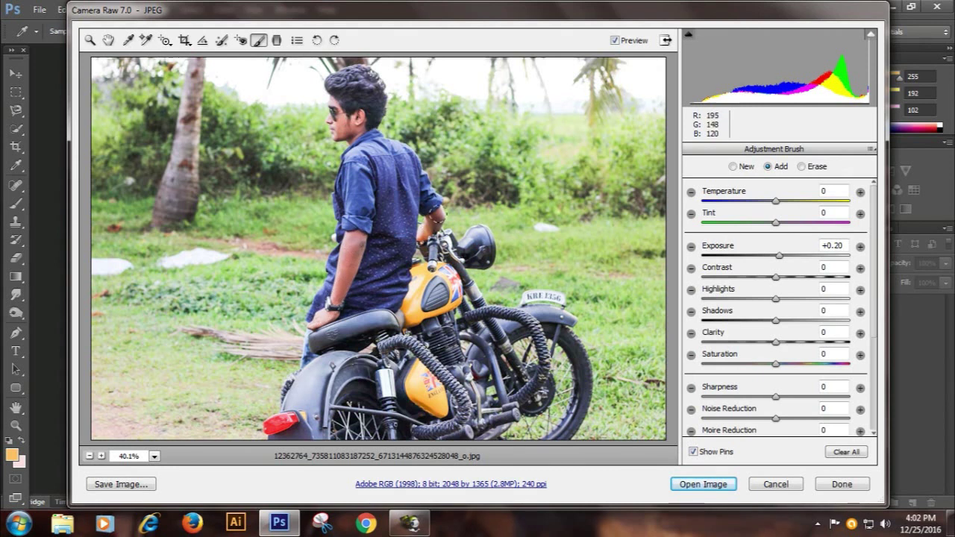
pyautogui.moveTo(779, 257)
pyautogui.mouseDown()
pyautogui.moveTo(799, 259)
pyautogui.moveTo(786, 284)
pyautogui.mouseUp()
pyautogui.moveTo(773, 317)
pyautogui.mouseDown()
pyautogui.moveTo(810, 330)
pyautogui.moveTo(792, 323)
pyautogui.moveTo(789, 352)
pyautogui.mouseUp()
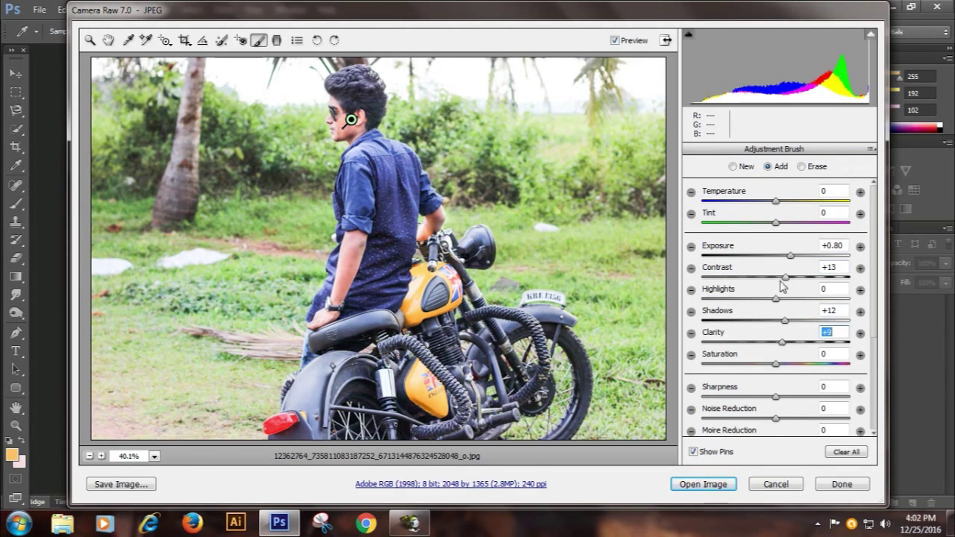
pyautogui.moveTo(790, 255); pyautogui.dragTo(797, 257)
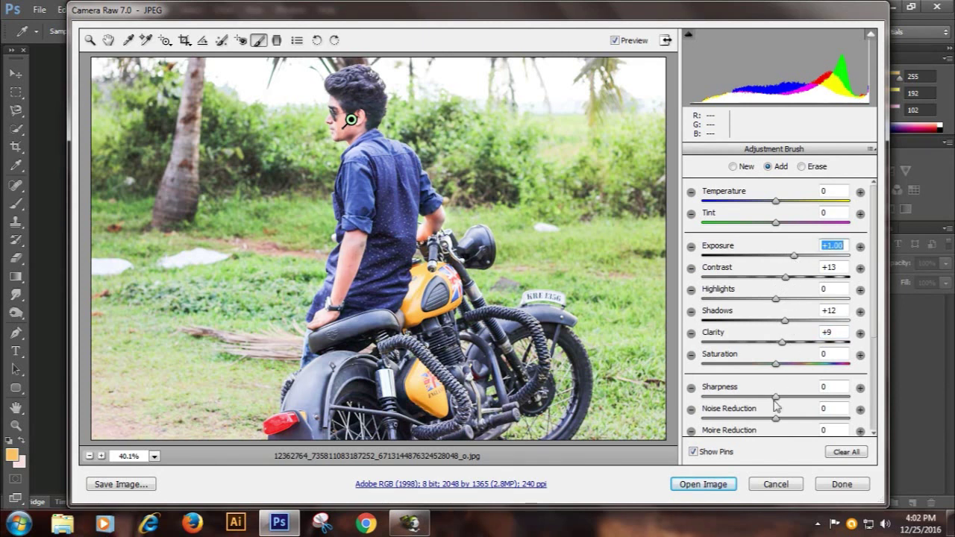
pyautogui.click(90, 40)
# Raise global Contrast to +46 and Clarity to +37, then open the image in Photoshop
pyautogui.moveTo(802, 307); pyautogui.dragTo(814, 308)
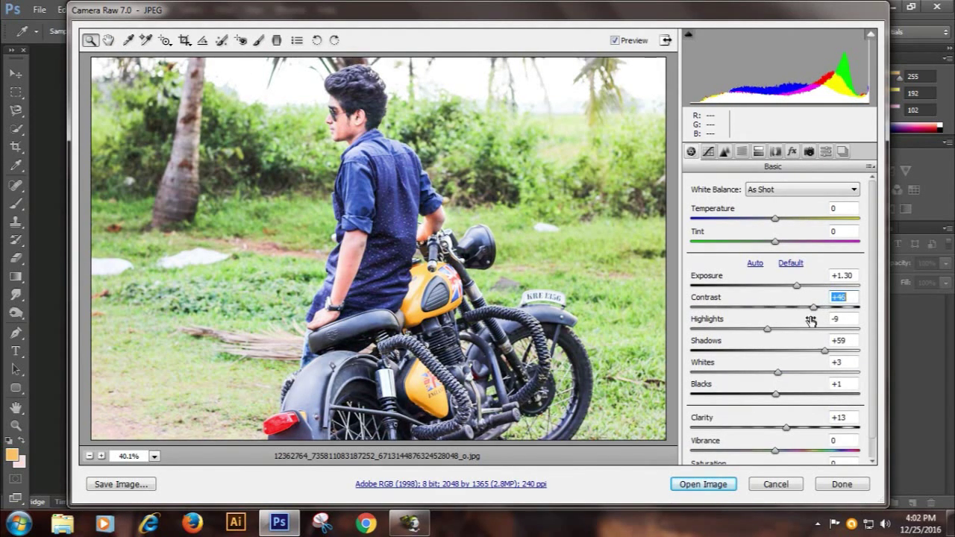
pyautogui.moveTo(785, 429)
pyautogui.mouseDown()
pyautogui.moveTo(805, 429)
pyautogui.moveTo(778, 415)
pyautogui.mouseUp()
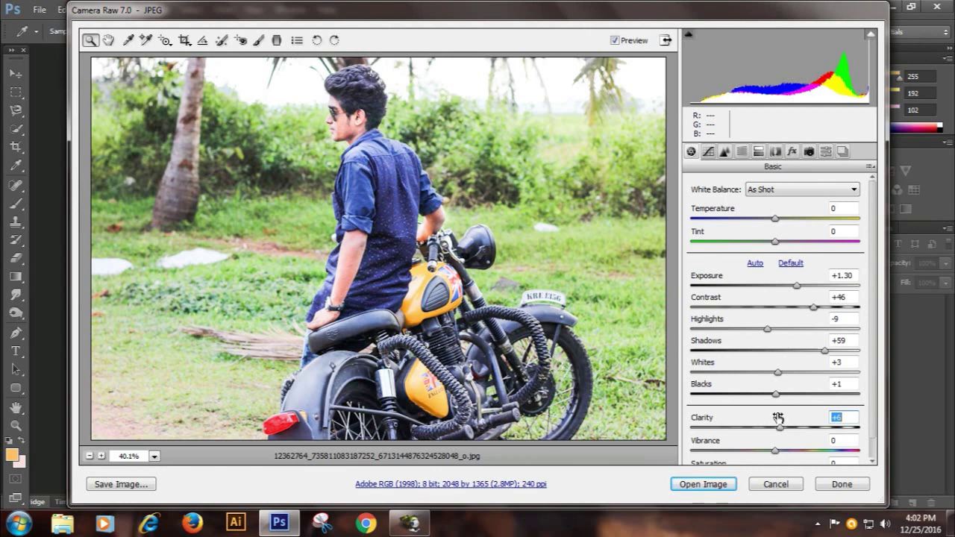
pyautogui.click(713, 483)
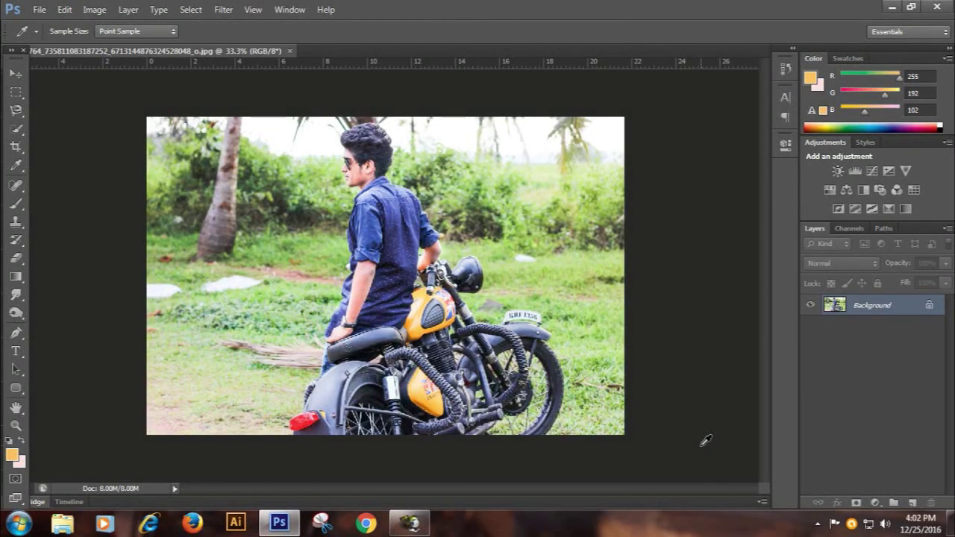
# Duplicate the Background to Layer 1 and zoom to 200% on the rear mudguard
pyautogui.hotkey('ctrl', 'j')
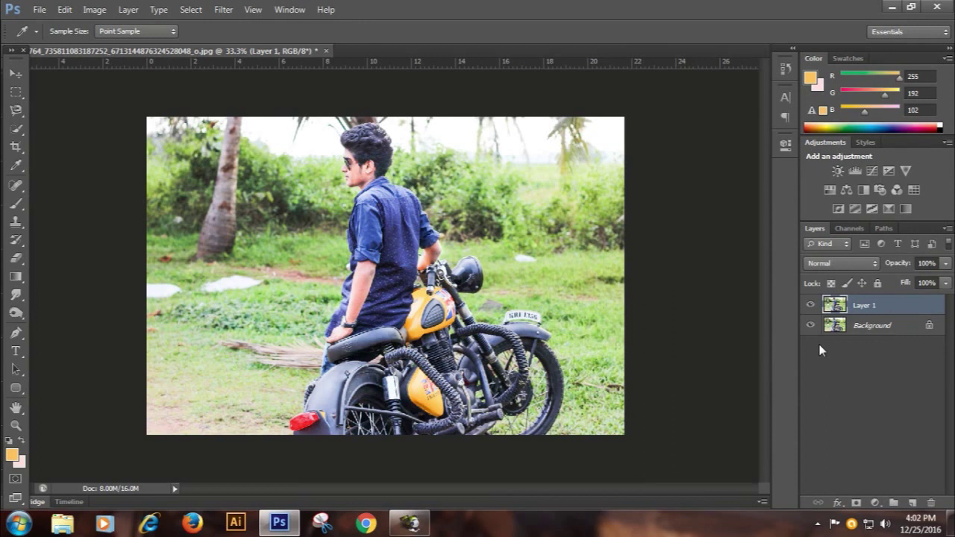
pyautogui.hotkey('ctrl', '+')
pyautogui.hotkey('ctrl', '+')
pyautogui.hotkey('ctrl', '+')
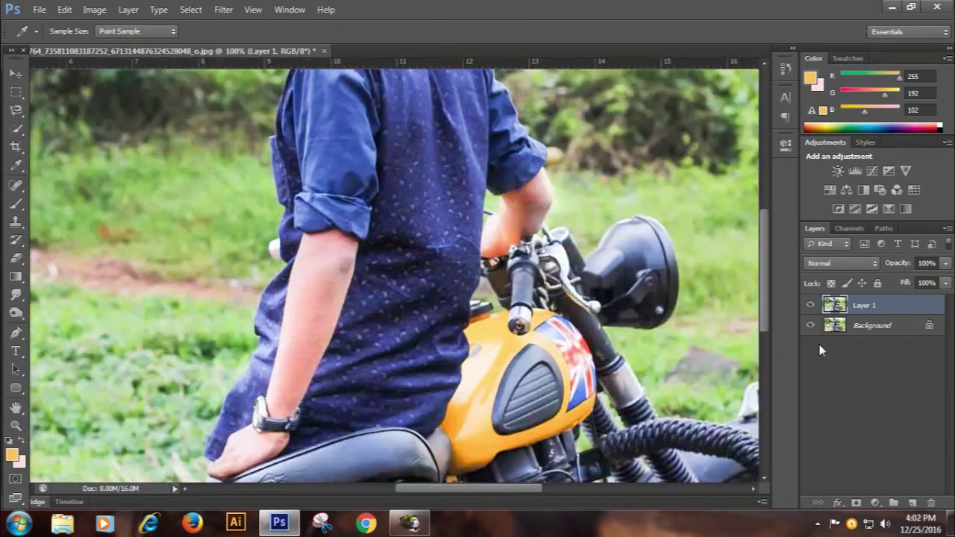
pyautogui.hotkey('ctrl', '+')
pyautogui.scroll(-3, 249, 344)
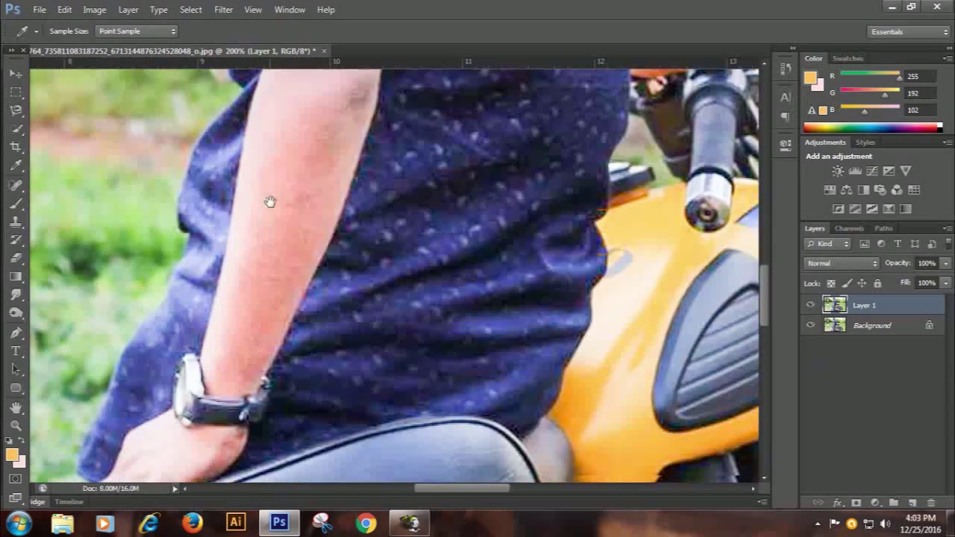
pyautogui.scroll(-3, 269, 200)
pyautogui.scroll(-3, 341, 279)
pyautogui.scroll(-3, 379, 278)
pyautogui.moveTo(379, 277); pyautogui.dragTo(439, 238)
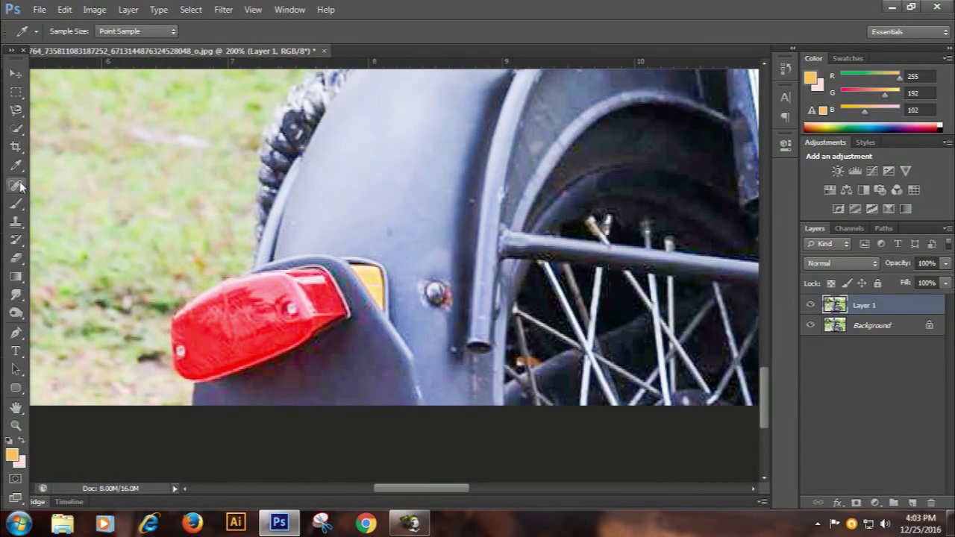
# Start a Pen path below the mudguard, curving around the taillight and up the tire edge
pyautogui.click(16, 333)
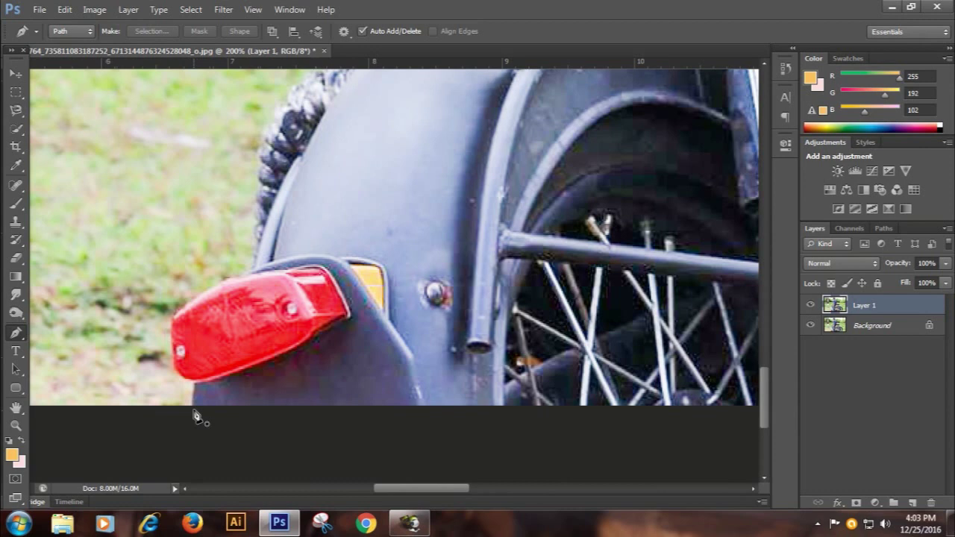
pyautogui.click(193, 403)
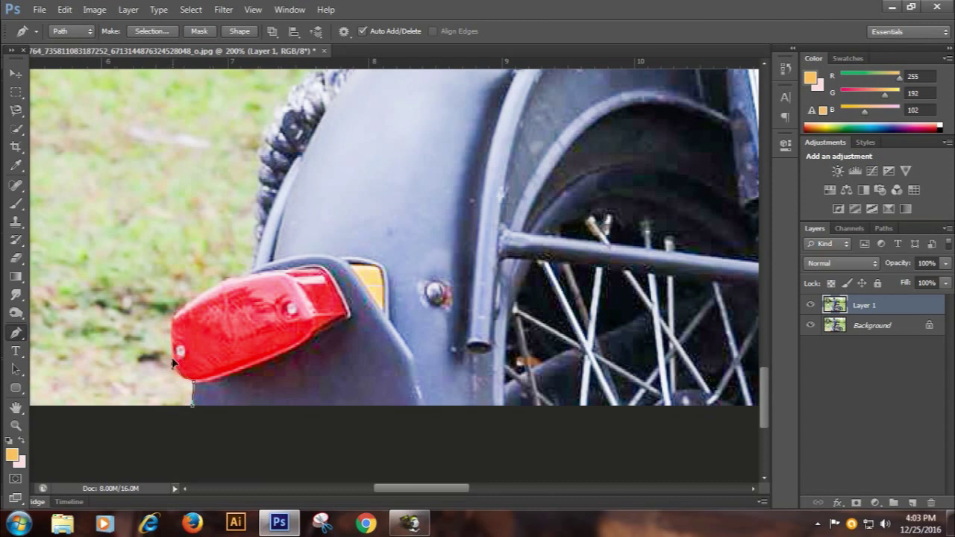
pyautogui.moveTo(176, 371); pyautogui.dragTo(177, 356)
pyautogui.click(256, 227)
pyautogui.click(258, 205)
pyautogui.click(260, 187)
pyautogui.click(263, 168)
pyautogui.click(267, 150)
pyautogui.click(275, 128)
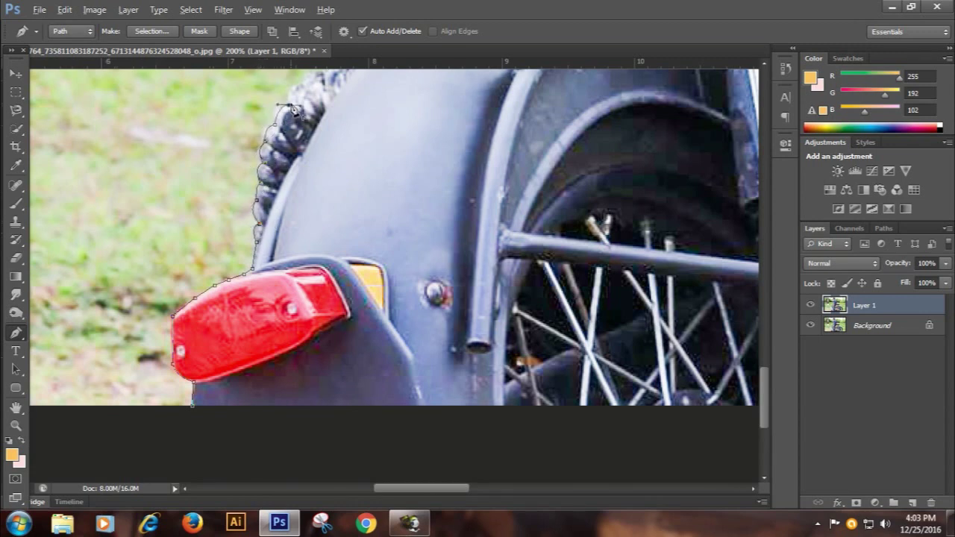
pyautogui.scroll(3, 278, 128)
pyautogui.scroll(3, 283, 224)
# Continue the path points up the edge of the jeans
pyautogui.click(307, 240)
pyautogui.click(314, 210)
pyautogui.click(315, 187)
pyautogui.click(320, 163)
pyautogui.click(330, 116)
pyautogui.click(333, 94)
pyautogui.scroll(5, 346, 98)
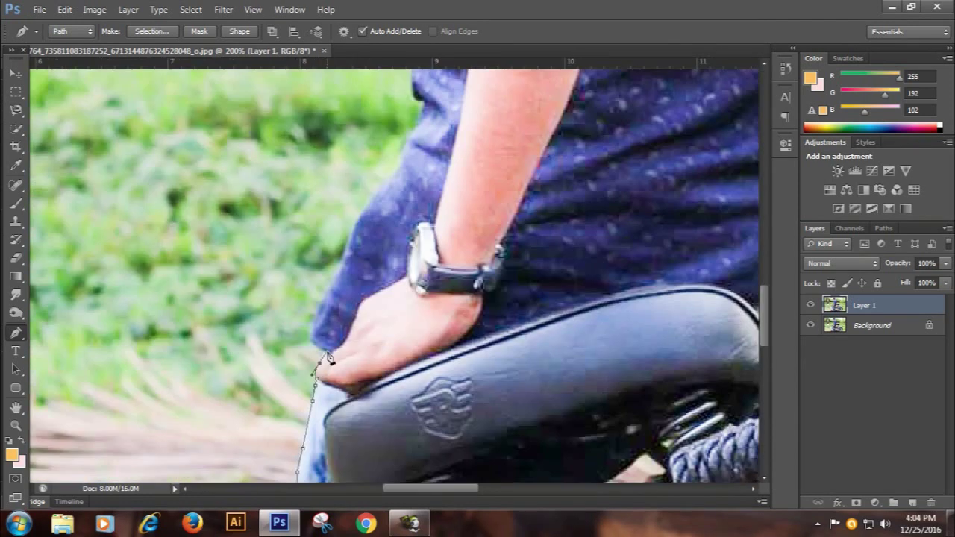
# Trace the path along the edge of the shirt
pyautogui.click(314, 317)
pyautogui.click(335, 278)
pyautogui.click(364, 211)
pyautogui.click(395, 171)
pyautogui.click(409, 140)
pyautogui.click(420, 116)
pyautogui.scroll(6, 426, 112)
pyautogui.click(311, 433)
pyautogui.click(318, 391)
pyautogui.click(338, 338)
pyautogui.click(354, 321)
pyautogui.click(378, 308)
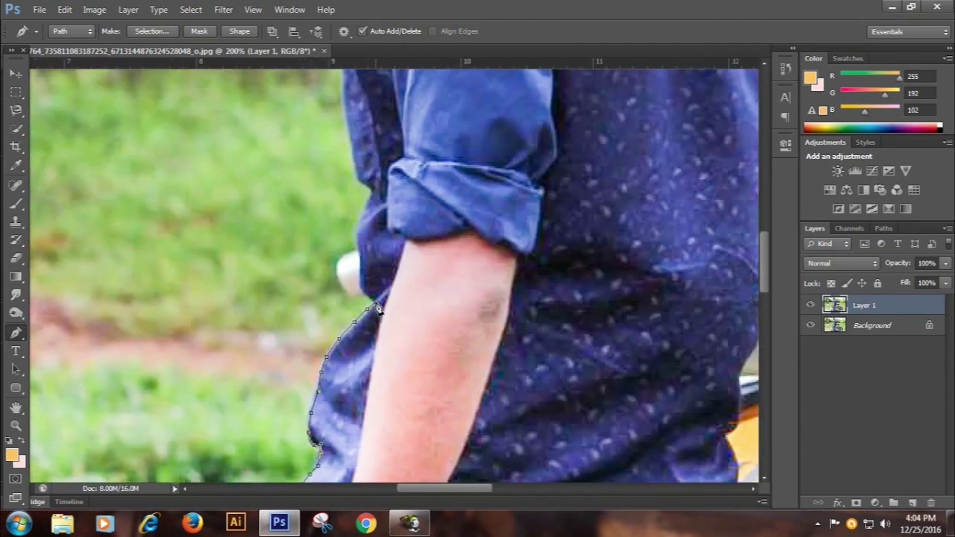
pyautogui.scroll(3, 351, 265)
# Extend the path up the sleeve, jacket and collar, then from chin to lower lip
pyautogui.click(398, 346)
pyautogui.click(387, 318)
pyautogui.click(375, 266)
pyautogui.click(370, 230)
pyautogui.click(368, 201)
pyautogui.scroll(3, 378, 203)
pyautogui.click(409, 335)
pyautogui.scroll(2, 410, 335)
pyautogui.click(431, 364)
pyautogui.click(460, 333)
pyautogui.click(444, 311)
pyautogui.click(373, 294)
pyautogui.click(369, 273)
pyautogui.keyDown('ctrl'); pyautogui.click(160, 316); pyautogui.keyUp('ctrl')
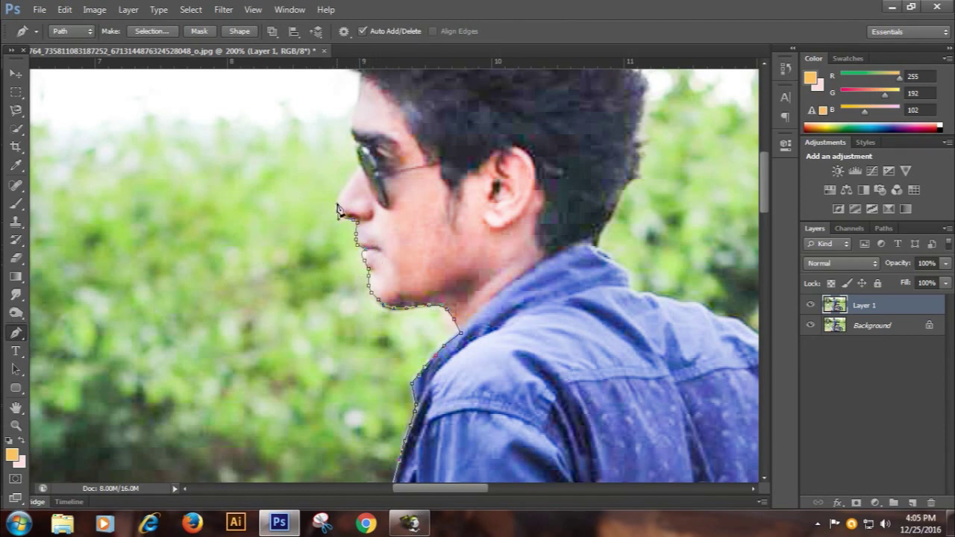
# Curve the path from the nose past the sunglasses, over the hair and down the neck
pyautogui.moveTo(350, 173); pyautogui.dragTo(370, 169)
pyautogui.click(363, 88)
pyautogui.moveTo(364, 84); pyautogui.dragTo(404, 337)
pyautogui.click(377, 299)
pyautogui.click(392, 238)
pyautogui.click(448, 209)
pyautogui.click(552, 183)
pyautogui.click(641, 232)
pyautogui.click(676, 314)
pyautogui.click(664, 448)
pyautogui.moveTo(657, 470); pyautogui.dragTo(426, 186)
# Trace the neck, shoulder, sleeve and forearm down to the handlebar
pyautogui.click(413, 200)
pyautogui.click(443, 246)
pyautogui.click(538, 277)
pyautogui.click(627, 373)
pyautogui.click(658, 444)
pyautogui.moveTo(676, 477); pyautogui.dragTo(463, 190)
pyautogui.click(489, 240)
pyautogui.click(524, 278)
pyautogui.click(523, 310)
pyautogui.click(536, 346)
pyautogui.click(529, 389)
pyautogui.click(518, 414)
# Outline the headlight's top, right side and bottom edge with path points
pyautogui.moveTo(539, 437); pyautogui.dragTo(374, 187)
pyautogui.click(389, 227)
pyautogui.click(419, 201)
pyautogui.click(454, 153)
pyautogui.click(484, 143)
pyautogui.click(524, 142)
pyautogui.click(559, 175)
pyautogui.moveTo(550, 356); pyautogui.dragTo(489, 414)
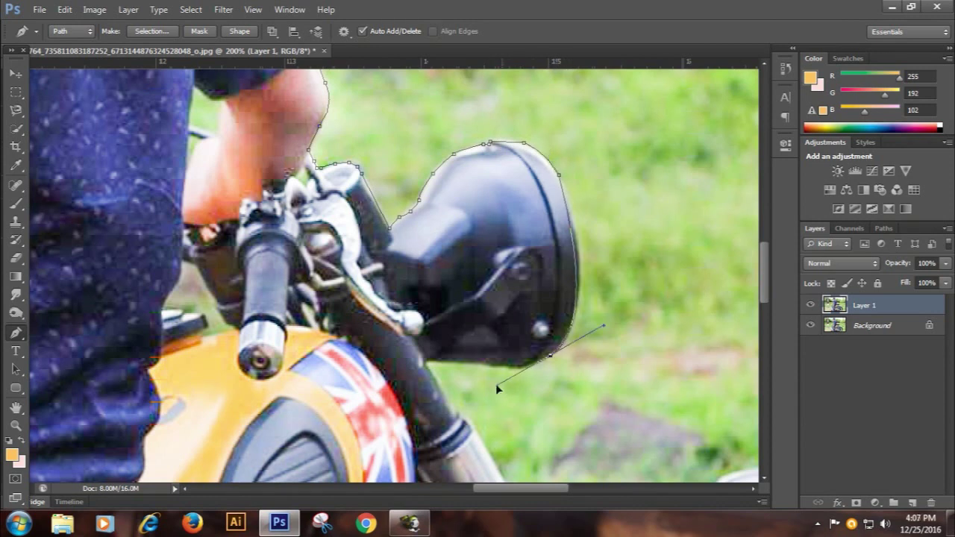
pyautogui.click(520, 368)
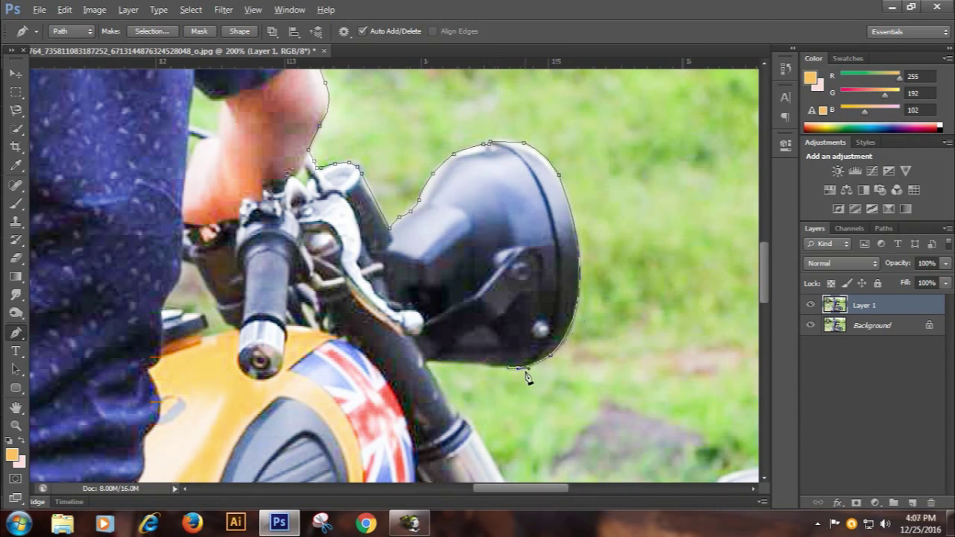
pyautogui.click(428, 363)
pyautogui.moveTo(452, 412)
pyautogui.mouseDown()
pyautogui.moveTo(475, 423)
pyautogui.moveTo(303, 213)
pyautogui.mouseUp()
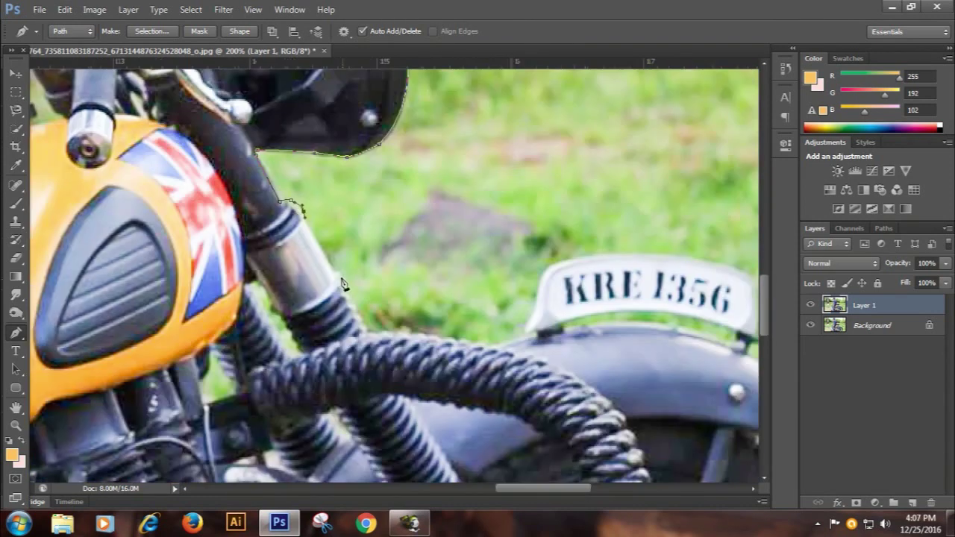
# Extend the path along the fork, around the number plate, and down the front tire
pyautogui.moveTo(357, 314); pyautogui.dragTo(537, 281)
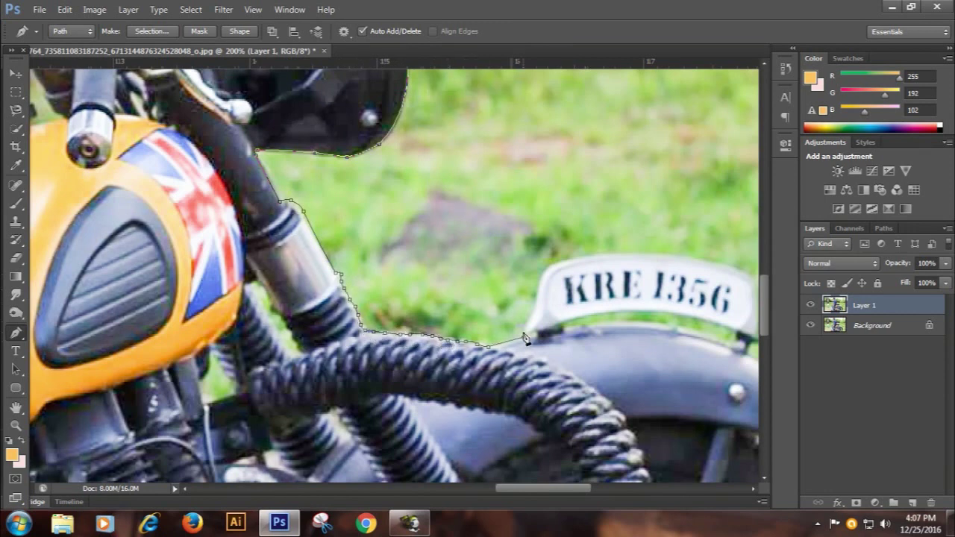
pyautogui.hscroll(5, 567, 268)
pyautogui.moveTo(421, 276); pyautogui.dragTo(523, 322)
pyautogui.moveTo(427, 309)
pyautogui.mouseDown()
pyautogui.moveTo(425, 351)
pyautogui.moveTo(485, 407)
pyautogui.moveTo(427, 446)
pyautogui.moveTo(316, 187)
pyautogui.mouseUp()
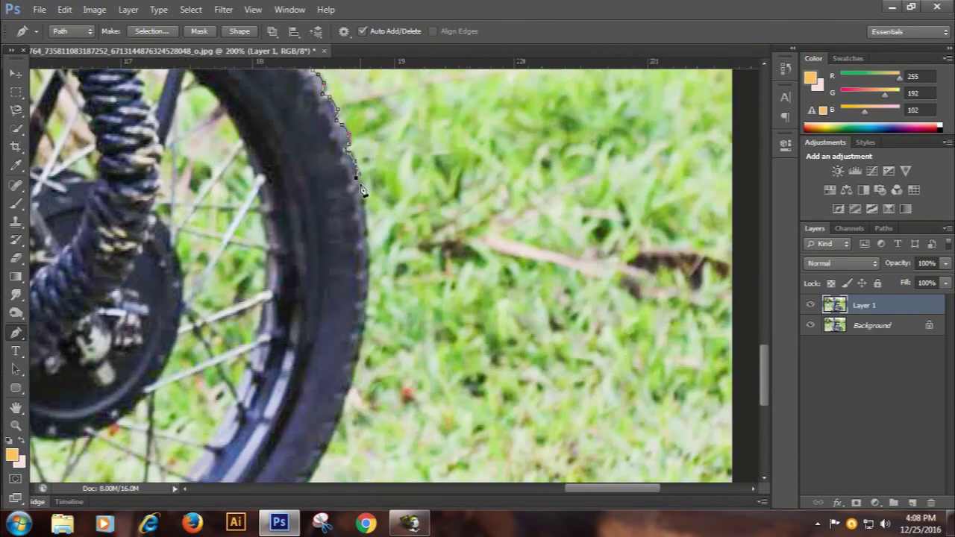
pyautogui.moveTo(359, 252)
pyautogui.mouseDown()
pyautogui.moveTo(365, 329)
pyautogui.moveTo(194, 464)
pyautogui.moveTo(182, 415)
pyautogui.mouseUp()
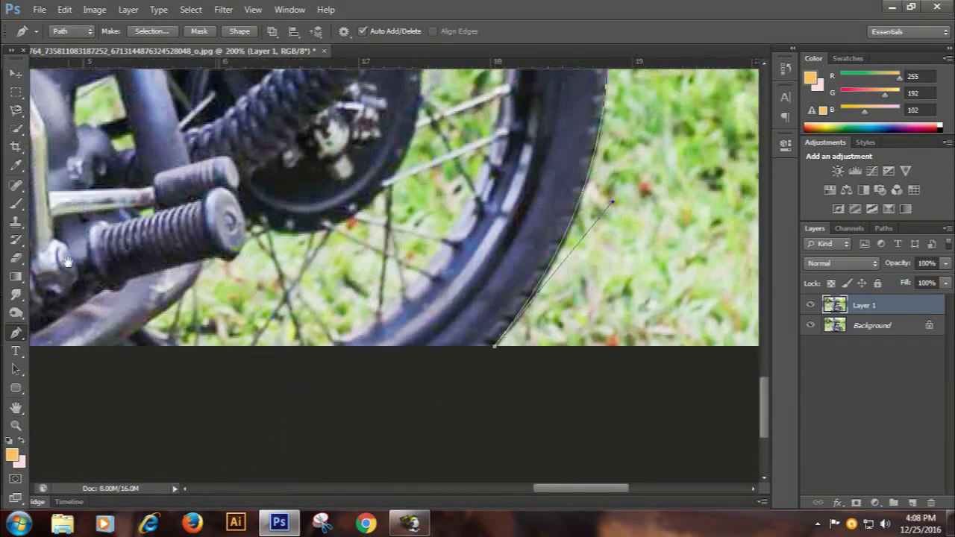
# Trace path points down the rider's sleeve edge and around the hand and lever end
pyautogui.scroll(-5, 252, 351)
pyautogui.scroll(5, 198, 164)
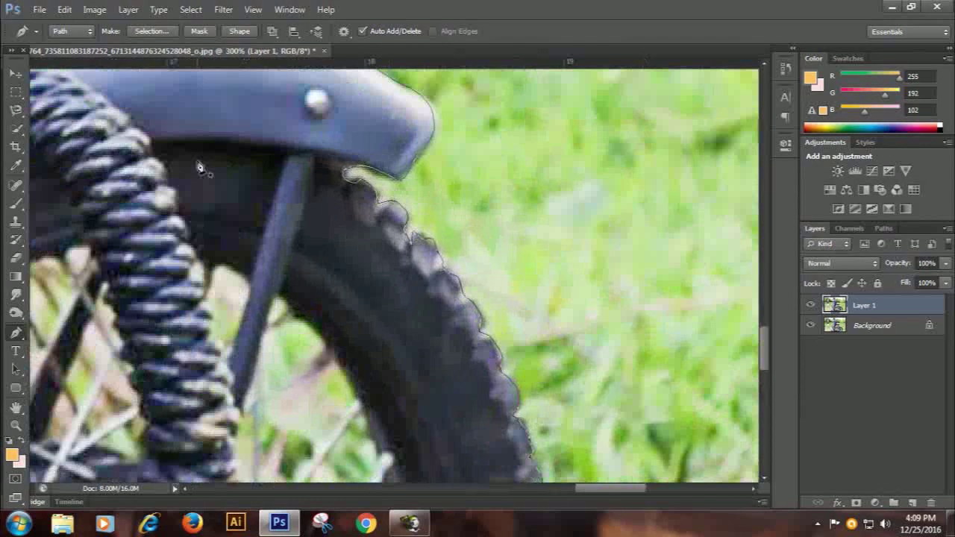
pyautogui.moveTo(199, 165); pyautogui.dragTo(264, 464)
pyautogui.click(206, 301)
pyautogui.click(200, 365)
pyautogui.moveTo(256, 392); pyautogui.dragTo(241, 94)
pyautogui.click(177, 224)
pyautogui.click(150, 289)
pyautogui.click(193, 306)
pyautogui.click(217, 320)
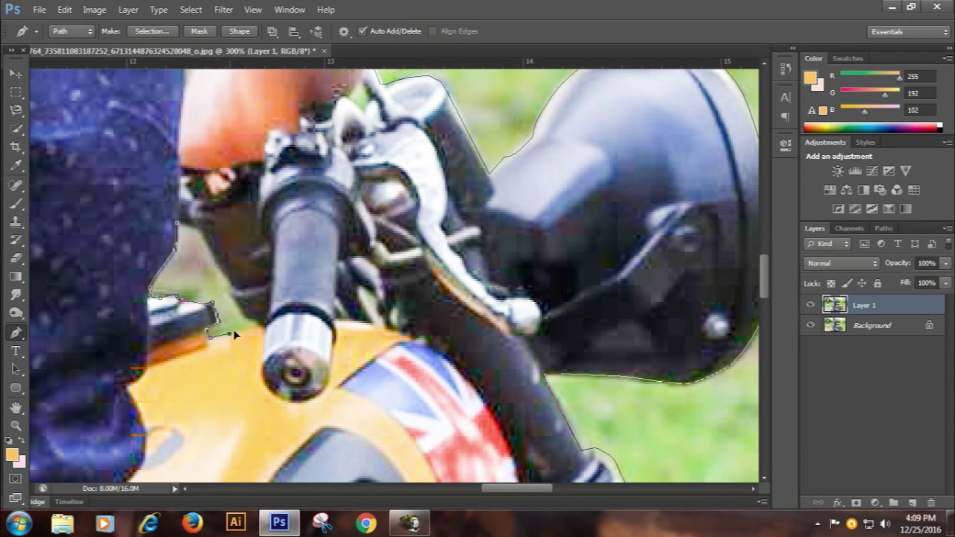
# Continue the path along the tank edge, down the fork, and around the fork boot
pyautogui.moveTo(356, 401); pyautogui.dragTo(109, 117)
pyautogui.click(202, 224)
pyautogui.click(186, 282)
pyautogui.click(193, 313)
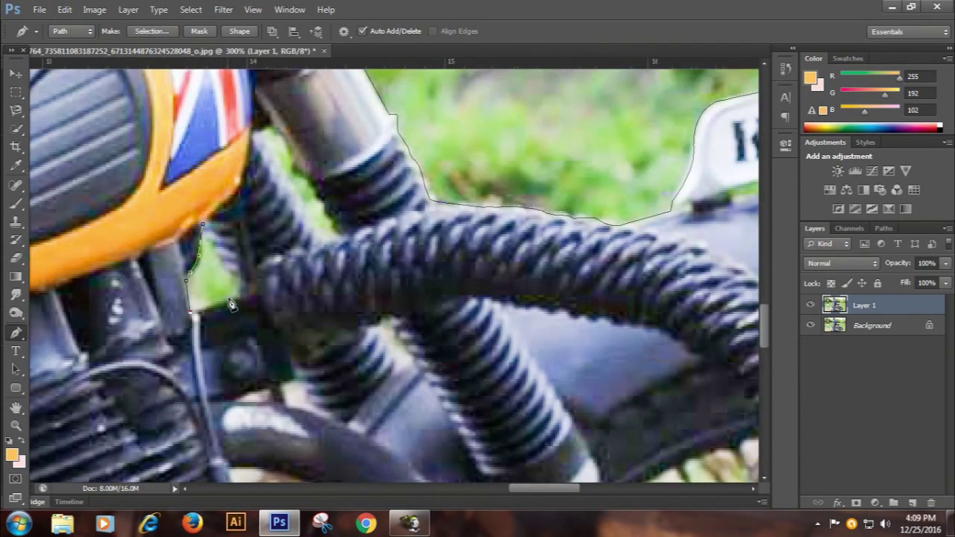
pyautogui.moveTo(253, 138); pyautogui.dragTo(211, 209)
pyautogui.click(211, 201)
pyautogui.click(250, 265)
pyautogui.click(298, 312)
# Outline the small gap between the engine hoses and curve a segment along the pipe
pyautogui.moveTo(272, 264)
pyautogui.mouseDown()
pyautogui.moveTo(259, 164)
pyautogui.moveTo(269, 174)
pyautogui.mouseUp()
pyautogui.click(297, 179)
pyautogui.click(252, 157)
pyautogui.click(209, 235)
pyautogui.moveTo(279, 240); pyautogui.dragTo(289, 262)
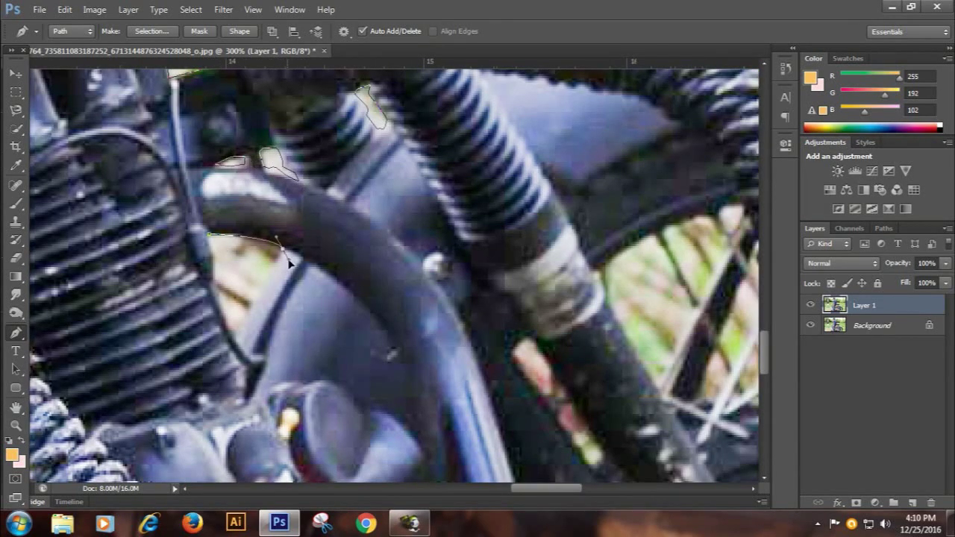
# Outline the grass gap below the footpeg along the photo's bottom edge
pyautogui.moveTo(545, 446); pyautogui.dragTo(334, 155)
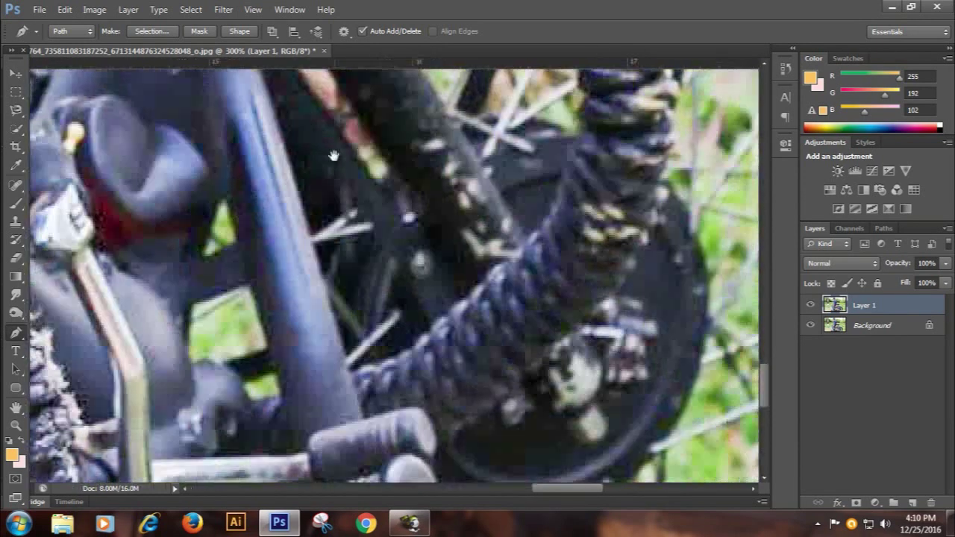
pyautogui.moveTo(220, 373); pyautogui.dragTo(258, 232)
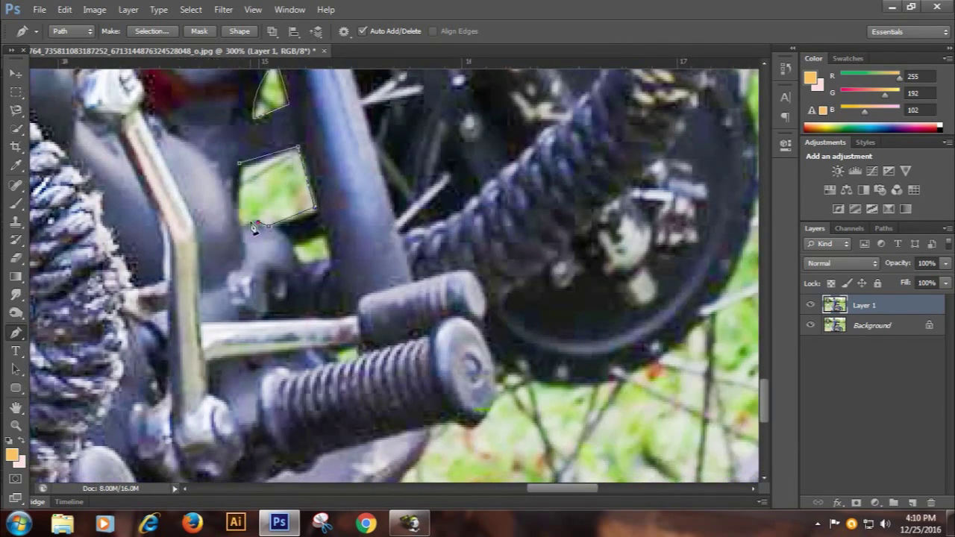
pyautogui.moveTo(320, 284)
pyautogui.mouseDown()
pyautogui.moveTo(230, 231)
pyautogui.moveTo(207, 66)
pyautogui.mouseUp()
pyautogui.click(220, 243)
pyautogui.click(236, 189)
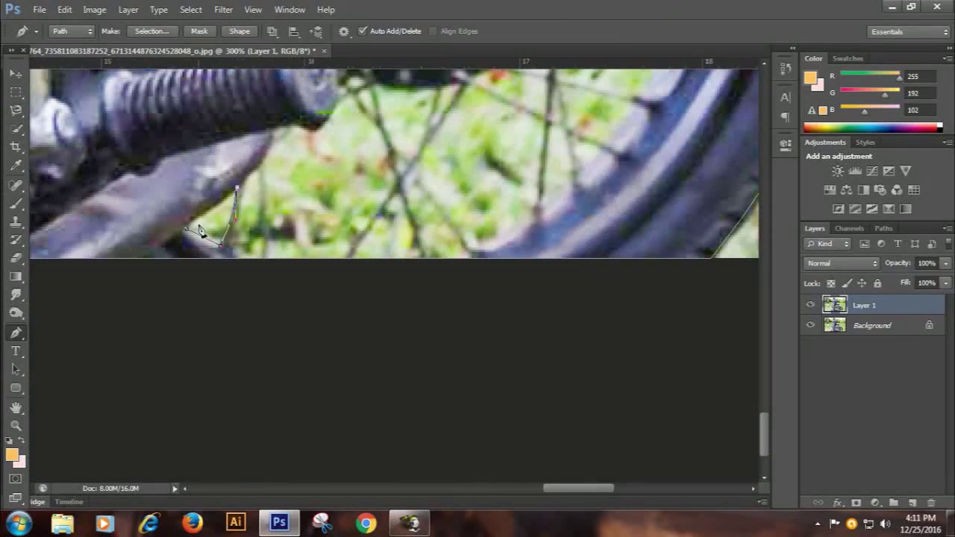
pyautogui.scroll(-2, 230, 247)
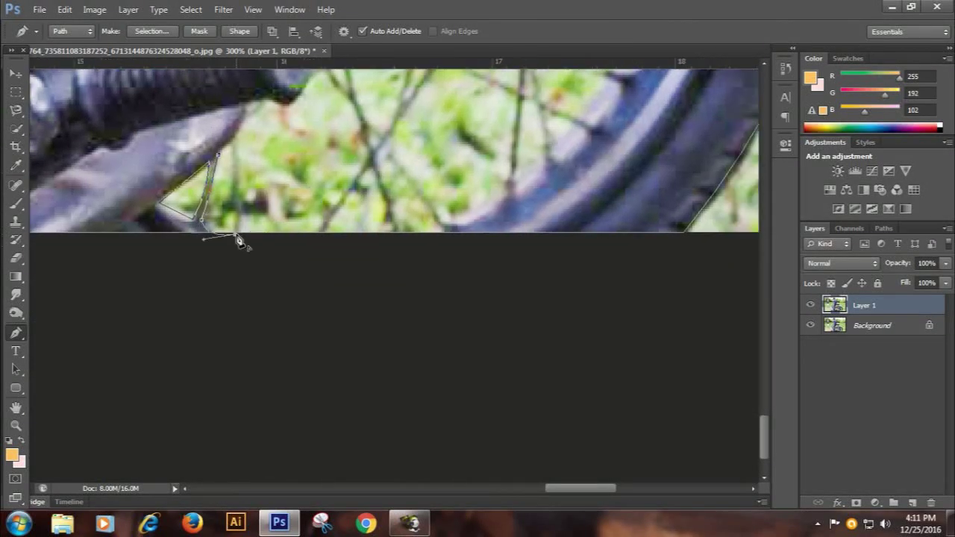
pyautogui.scroll(3, 213, 317)
pyautogui.click(339, 239)
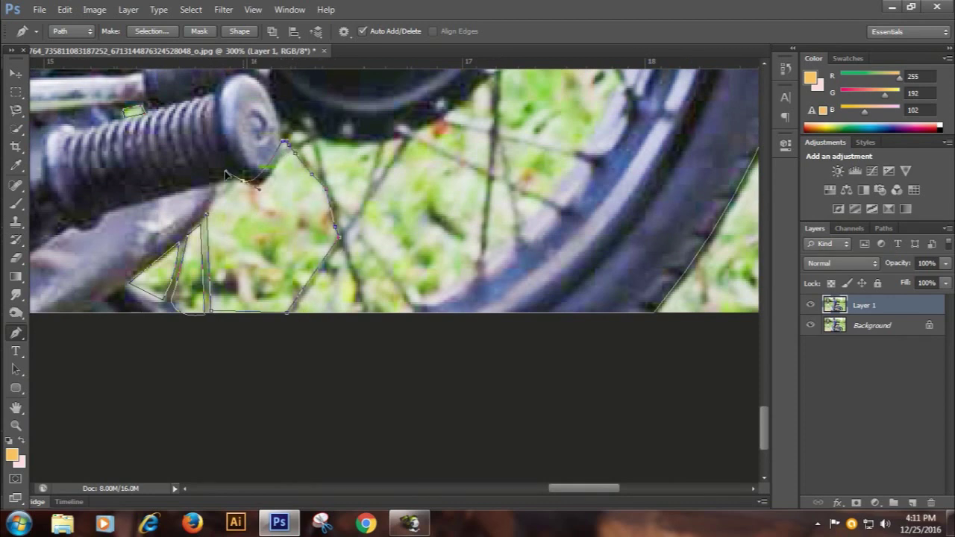
# Curve the outline around the footpeg end and bring it down between spokes to the bottom edge
pyautogui.hscroll(3, 216, 224)
pyautogui.click(228, 277)
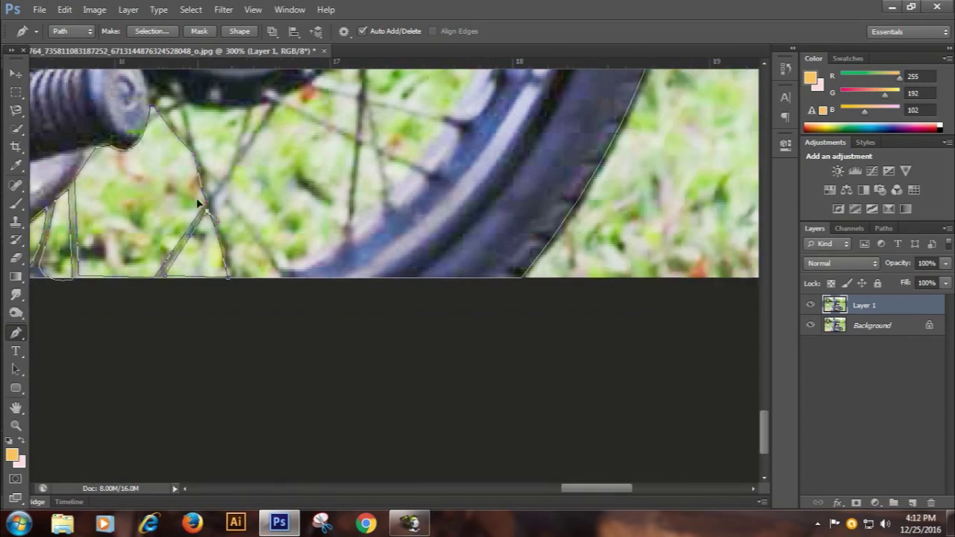
pyautogui.moveTo(164, 101); pyautogui.dragTo(177, 88)
pyautogui.moveTo(244, 109); pyautogui.dragTo(273, 124)
pyautogui.click(223, 179)
pyautogui.scroll(10, 223, 179)
pyautogui.scroll(-6, 166, 156)
pyautogui.scroll(-3, 224, 299)
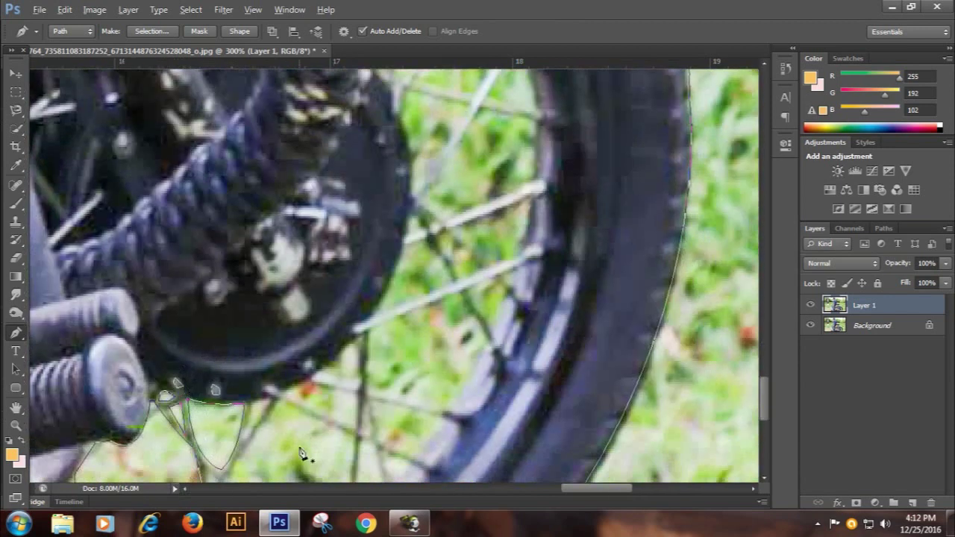
pyautogui.click(261, 333)
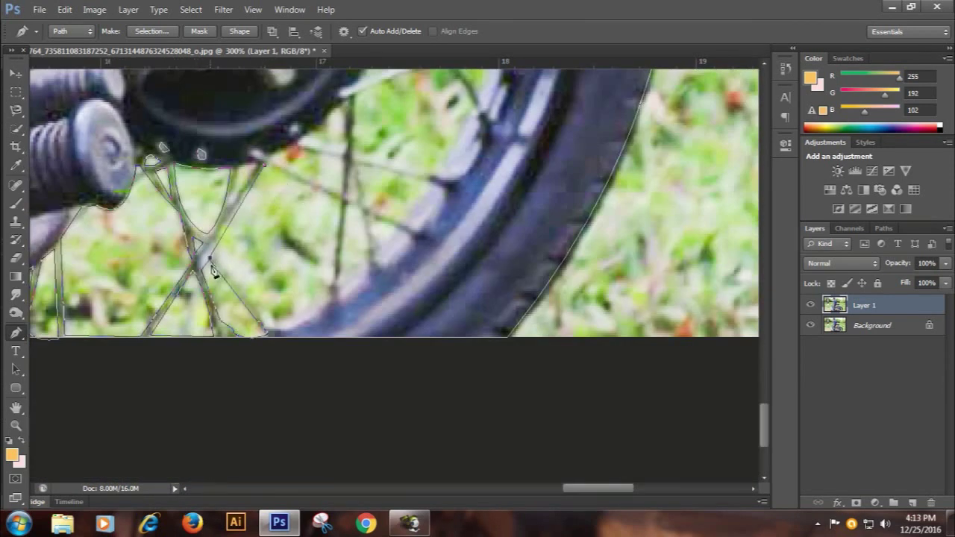
# Trace the first spoke gap back toward the hub and outline the next gap between spokes
pyautogui.click(328, 299)
pyautogui.click(340, 201)
pyautogui.click(258, 165)
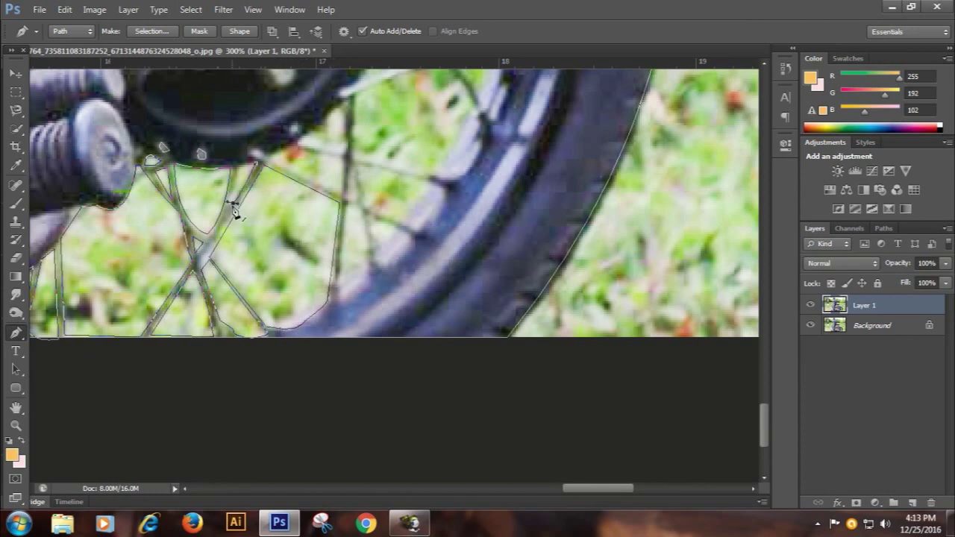
pyautogui.scroll(2, 398, 279)
pyautogui.click(281, 288)
pyautogui.click(276, 370)
pyautogui.click(303, 347)
pyautogui.click(292, 246)
pyautogui.click(301, 291)
pyautogui.click(333, 303)
pyautogui.click(362, 266)
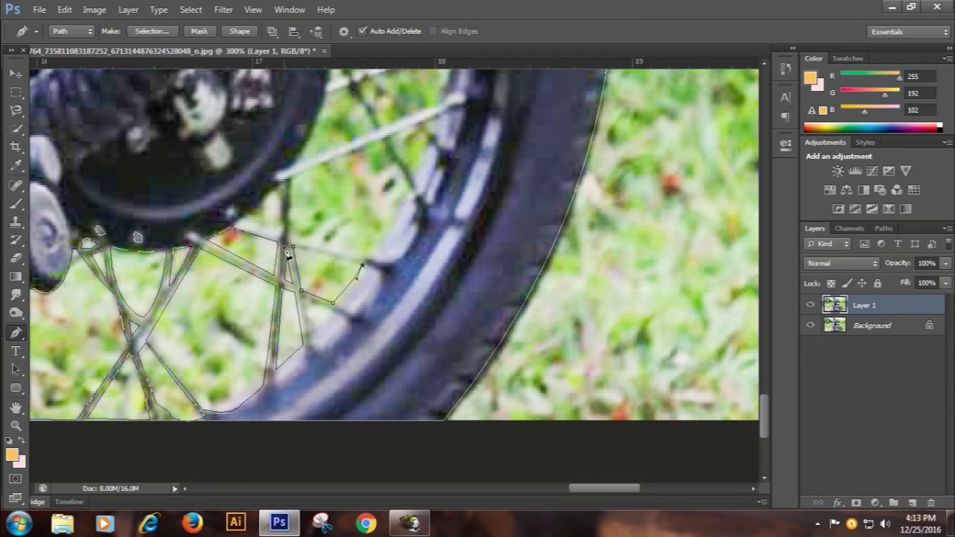
# Outline the spoke gaps near the hub and along the upper spoke edge
pyautogui.scroll(3, 314, 329)
pyautogui.click(189, 341)
pyautogui.click(278, 409)
pyautogui.click(313, 342)
pyautogui.click(290, 299)
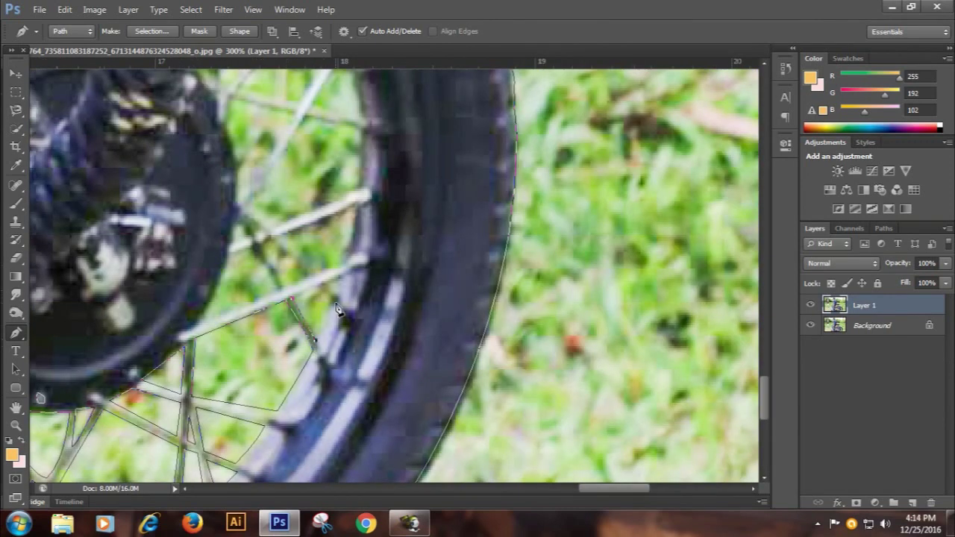
pyautogui.click(342, 261)
pyautogui.click(359, 211)
pyautogui.click(231, 255)
pyautogui.scroll(3, 246, 316)
pyautogui.click(283, 303)
pyautogui.click(341, 317)
# Outline more spaces between spokes down the tyre edge, enclosing a triangular gap
pyautogui.click(332, 258)
pyautogui.click(235, 251)
pyautogui.click(292, 254)
pyautogui.click(209, 280)
pyautogui.click(200, 312)
pyautogui.click(220, 381)
pyautogui.click(273, 300)
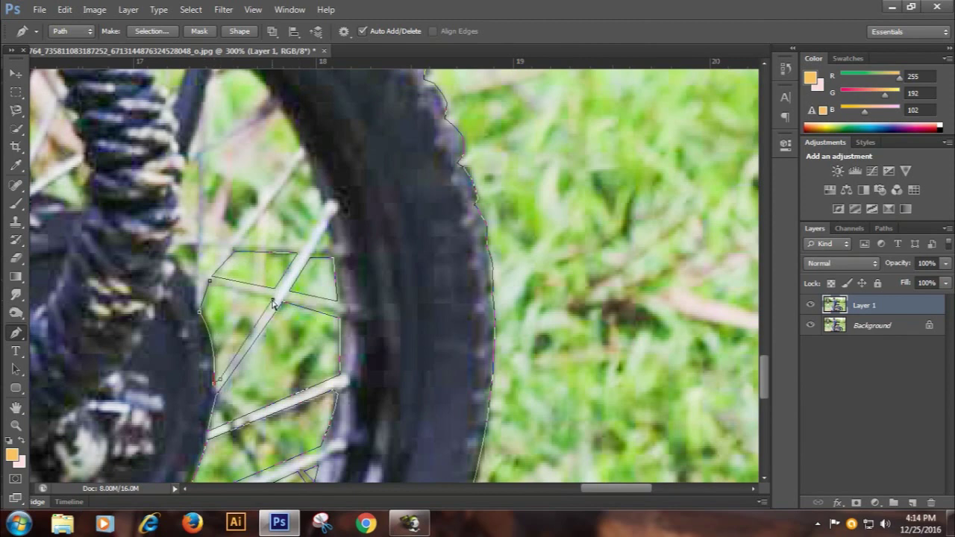
pyautogui.scroll(3, 301, 339)
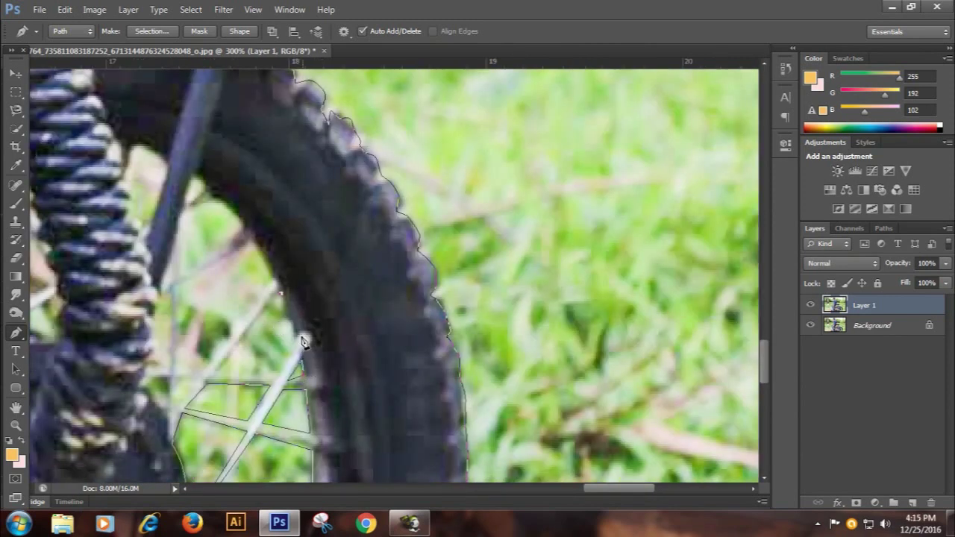
pyautogui.click(215, 373)
pyautogui.click(282, 294)
pyautogui.click(146, 382)
# Trace the spoke gaps and grass gap running along the tyre
pyautogui.click(171, 298)
pyautogui.click(154, 351)
pyautogui.click(212, 286)
pyautogui.click(247, 245)
pyautogui.click(242, 224)
pyautogui.click(179, 275)
pyautogui.click(177, 220)
pyautogui.click(196, 187)
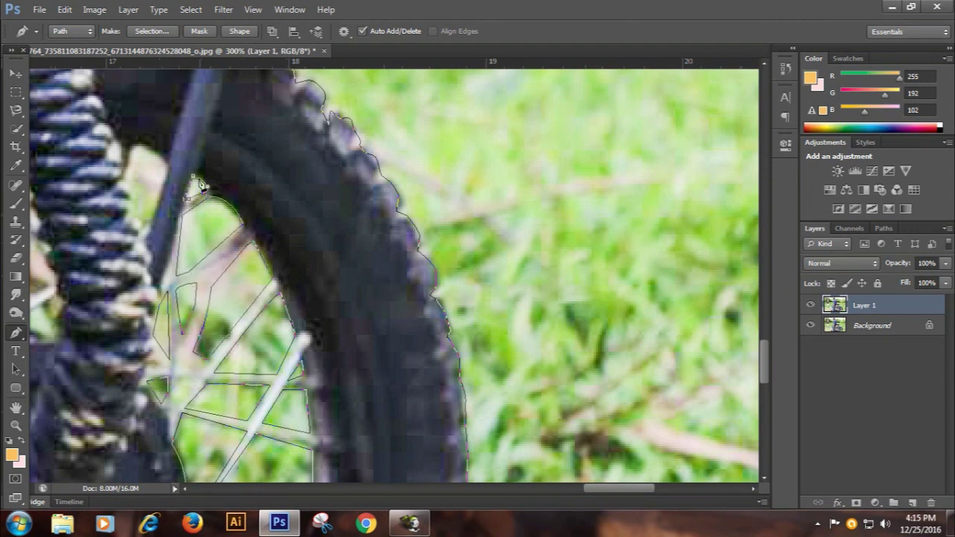
pyautogui.hscroll(-5, 67, 253)
# Close the outline around the fork reflector and trace the left edge of the spoke area
pyautogui.click(63, 237)
pyautogui.click(156, 344)
pyautogui.click(78, 225)
pyautogui.click(161, 185)
pyautogui.click(206, 273)
pyautogui.click(248, 199)
pyautogui.click(211, 122)
# Outline the narrow gaps beside the next spokes and close them
pyautogui.click(158, 155)
pyautogui.click(215, 117)
pyautogui.click(248, 188)
pyautogui.click(261, 155)
pyautogui.click(234, 112)
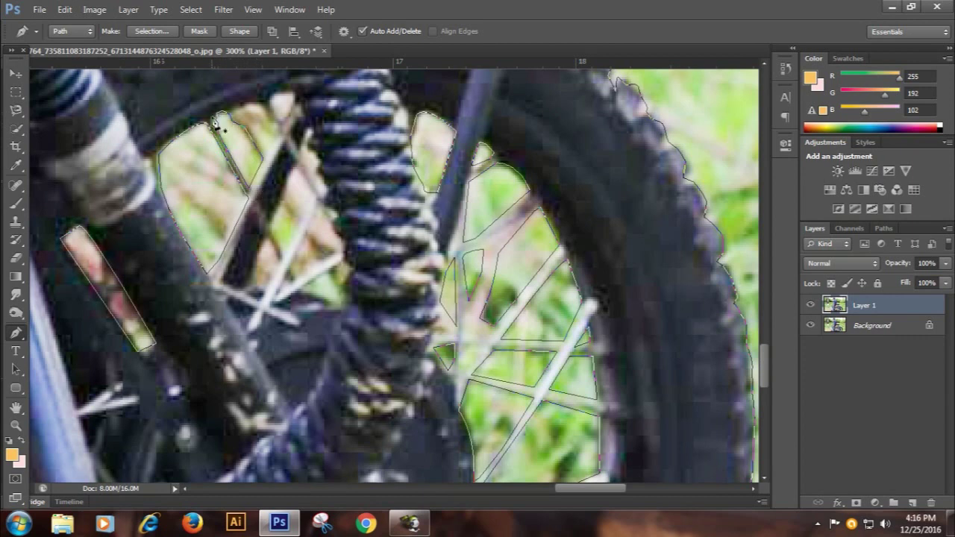
pyautogui.click(247, 102)
pyautogui.click(273, 122)
# Trace the path along the spoke and down the fork spring edge
pyautogui.click(309, 134)
pyautogui.click(342, 261)
pyautogui.click(357, 276)
pyautogui.click(351, 300)
# Zoom out and copy the path selection of the man and bike onto new Layer 2
pyautogui.scroll(-2, 351, 300)
pyautogui.scroll(-2, 350, 300)
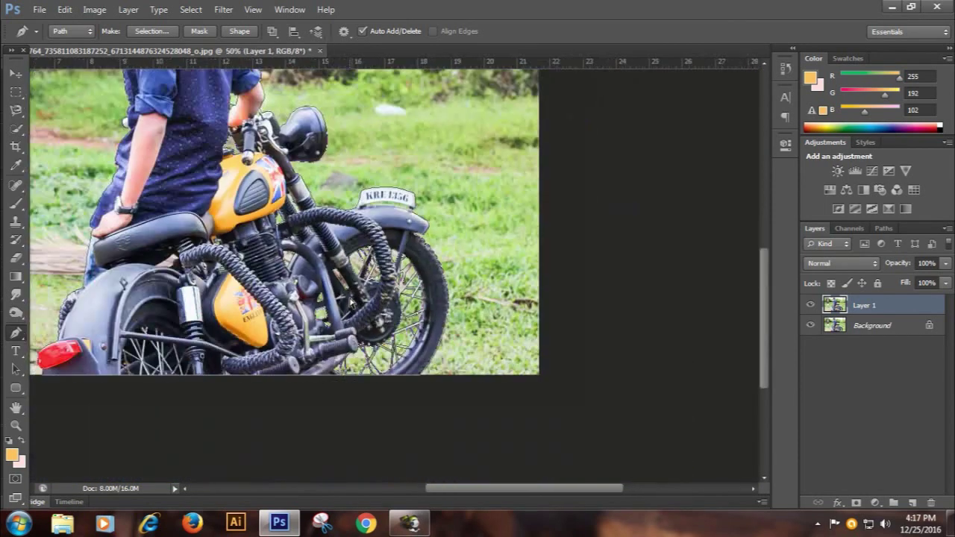
pyautogui.scroll(-1, 350, 300)
pyautogui.hotkey('ctrl', 'Return')
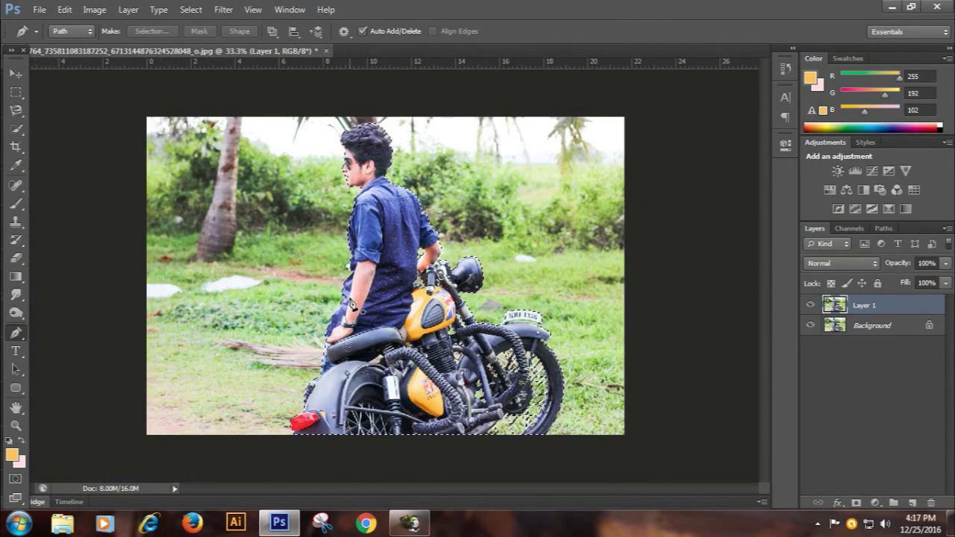
pyautogui.hotkey('ctrl', 'j')
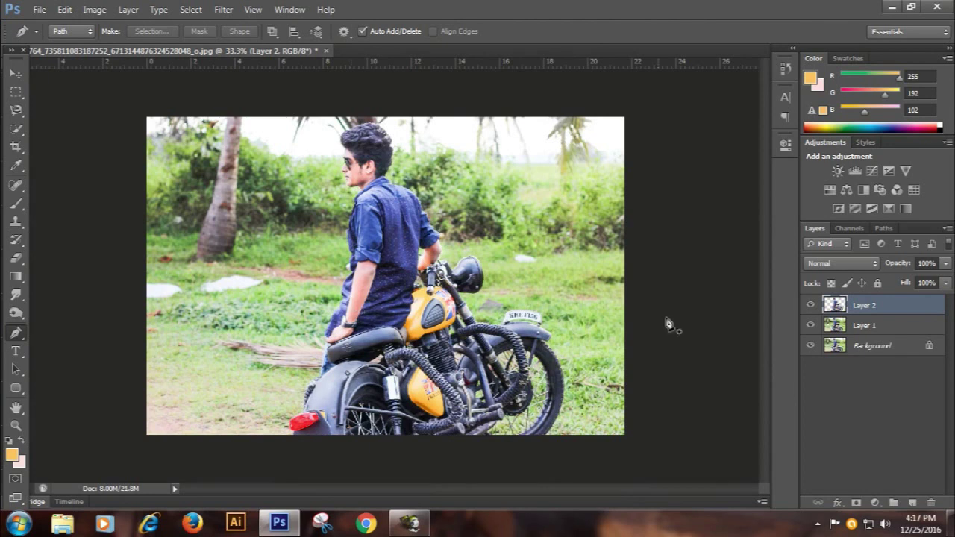
# Hide the Background and Layer 1 so the cutout shows on transparency
pyautogui.click(811, 344)
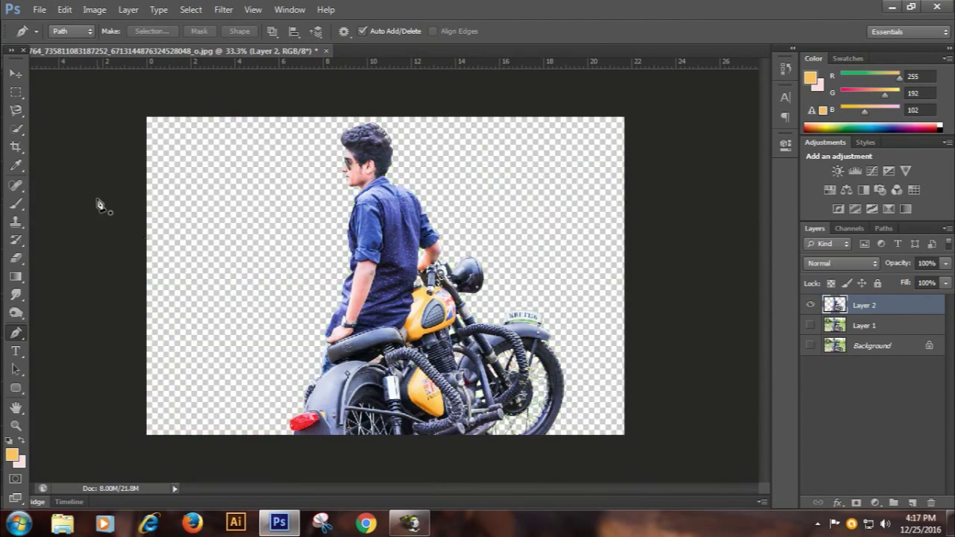
pyautogui.click(15, 73)
pyautogui.click(74, 264)
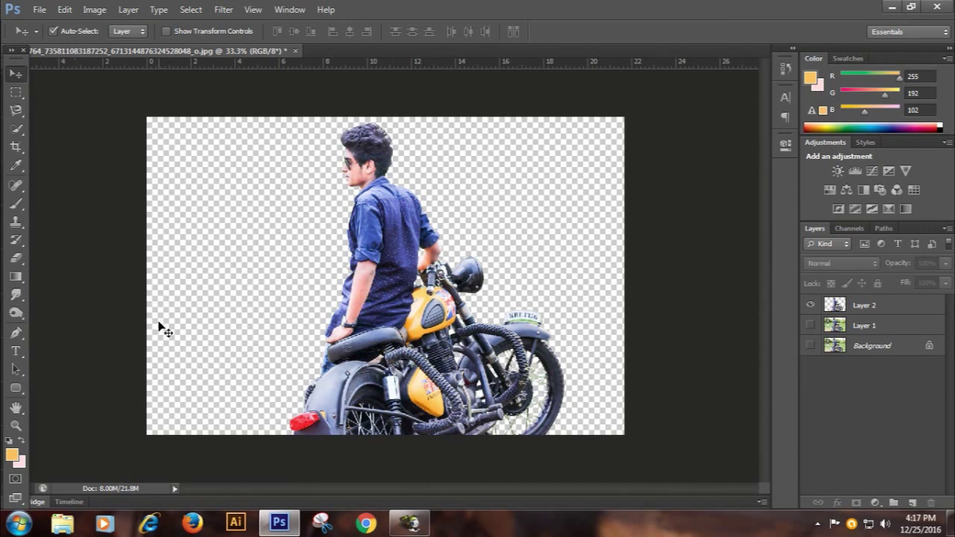
# Browse the Open dialog's folders, briefly selecting the Fields_Sky_Fence_Hay_446640 image
pyautogui.doubleClick(46, 146)
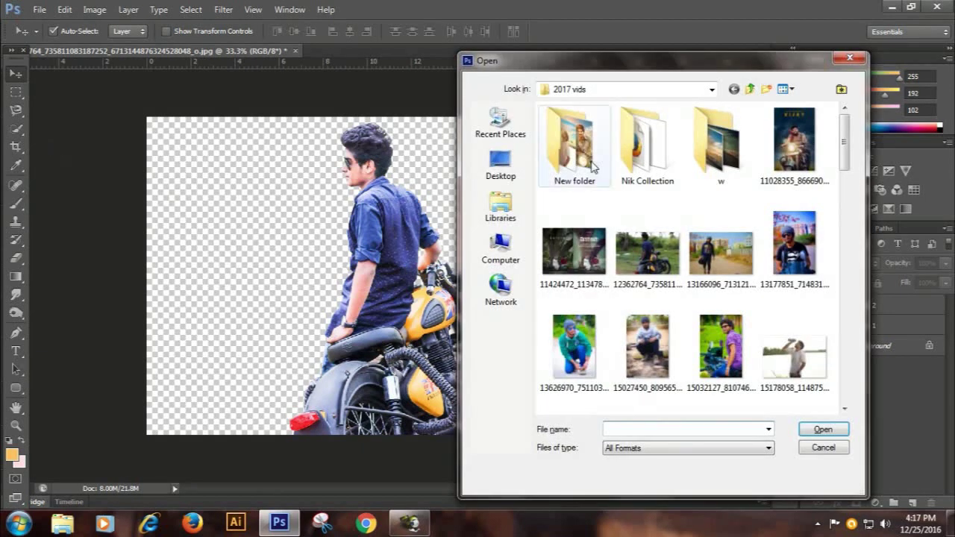
pyautogui.doubleClick(729, 155)
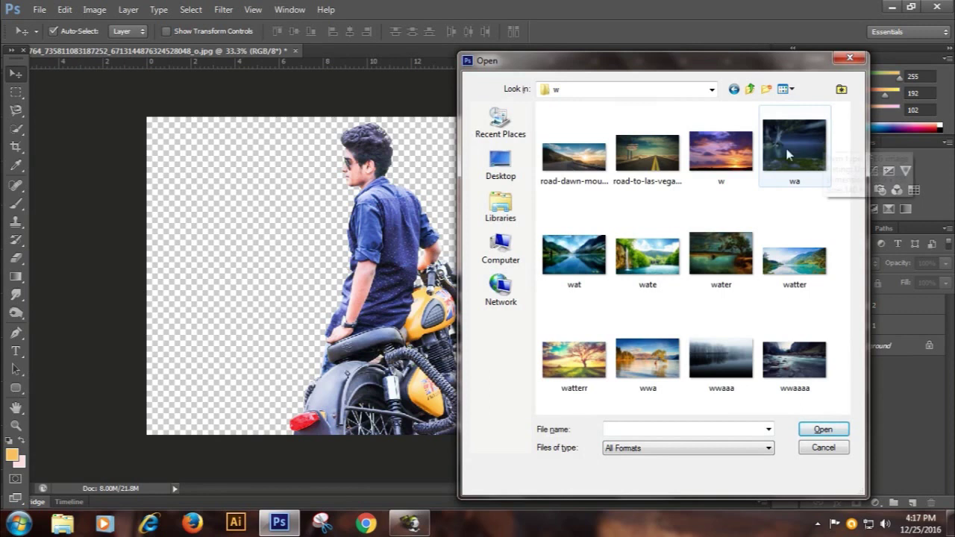
pyautogui.click(750, 89)
pyautogui.scroll(-3, 746, 198)
pyautogui.scroll(-2, 746, 206)
pyautogui.scroll(-5, 746, 206)
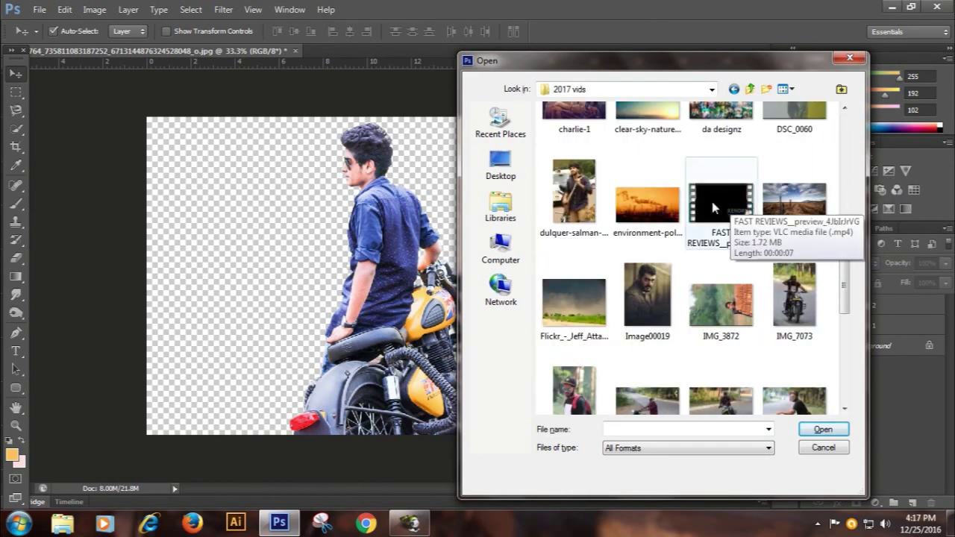
pyautogui.scroll(-3, 739, 213)
pyautogui.scroll(-6, 626, 287)
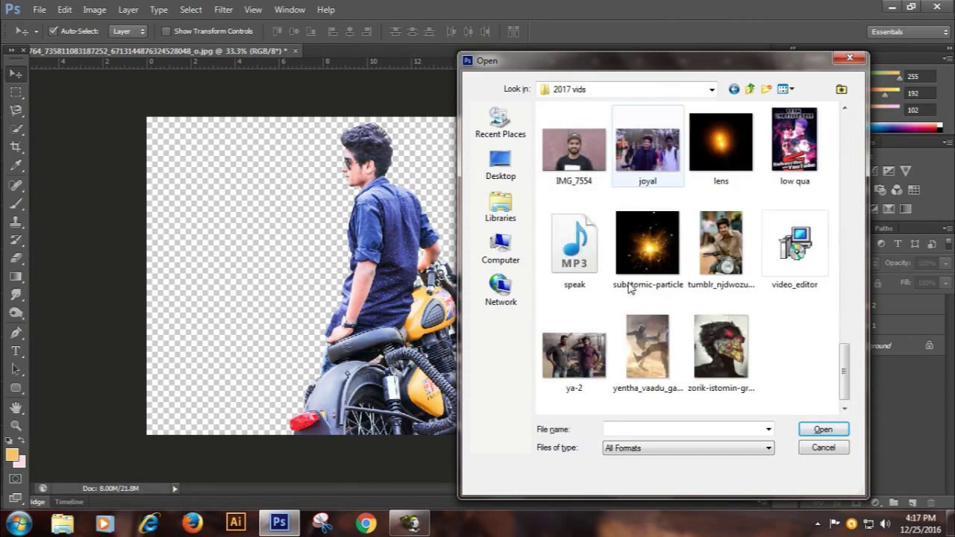
pyautogui.scroll(3, 630, 288)
pyautogui.scroll(2, 628, 287)
pyautogui.scroll(2, 628, 283)
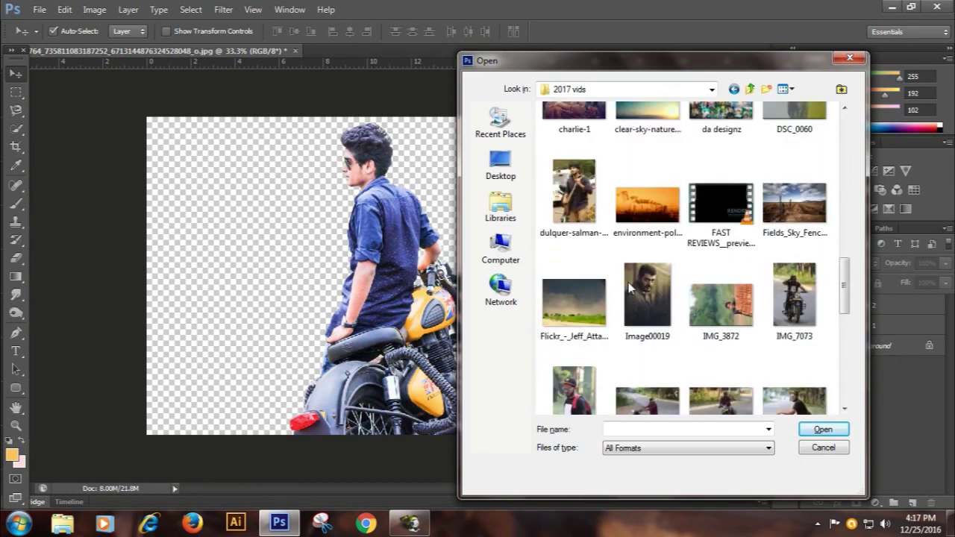
pyautogui.click(804, 217)
# Go into the w folder and open the watterr sunset tree photo in Camera Raw
pyautogui.scroll(2, 803, 216)
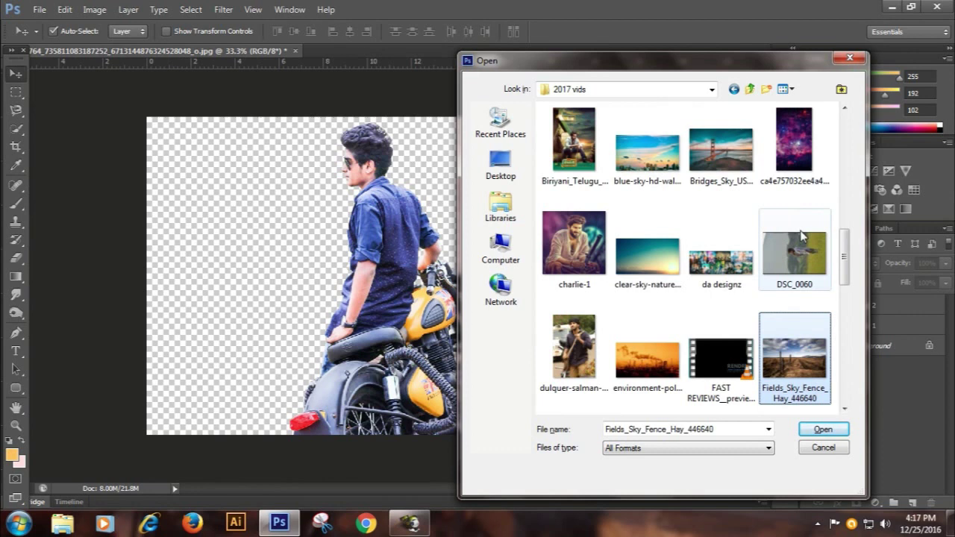
pyautogui.scroll(2, 801, 247)
pyautogui.scroll(2, 801, 247)
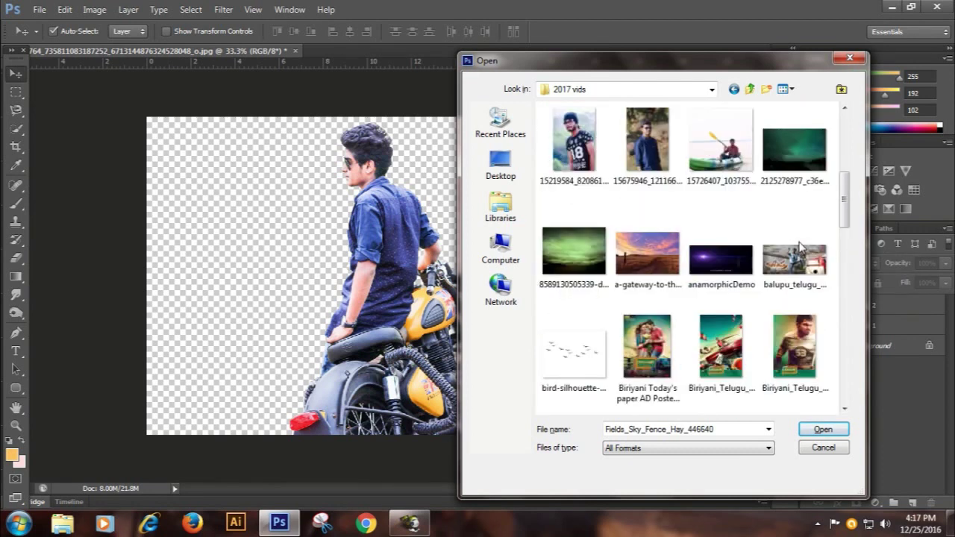
pyautogui.moveTo(501, 249)
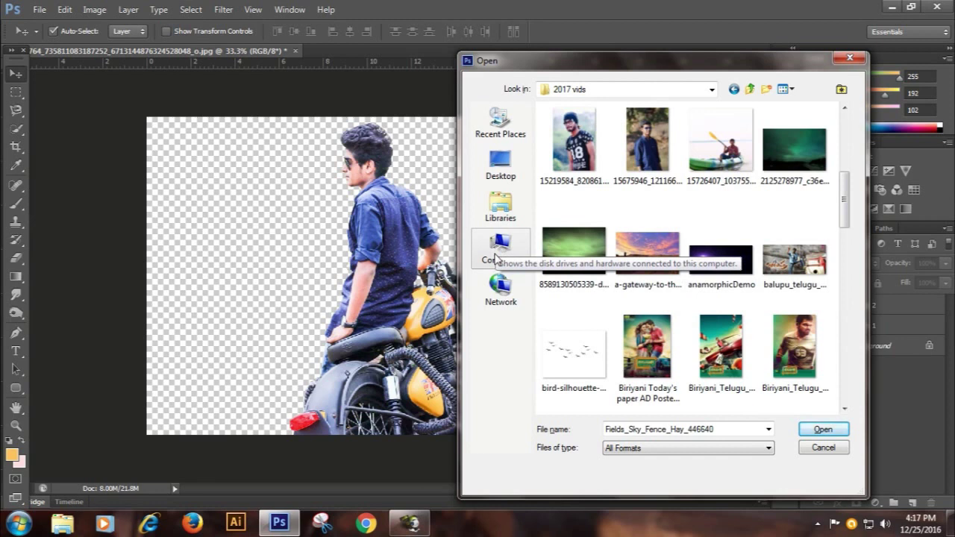
pyautogui.scroll(3, 657, 224)
pyautogui.scroll(2, 656, 224)
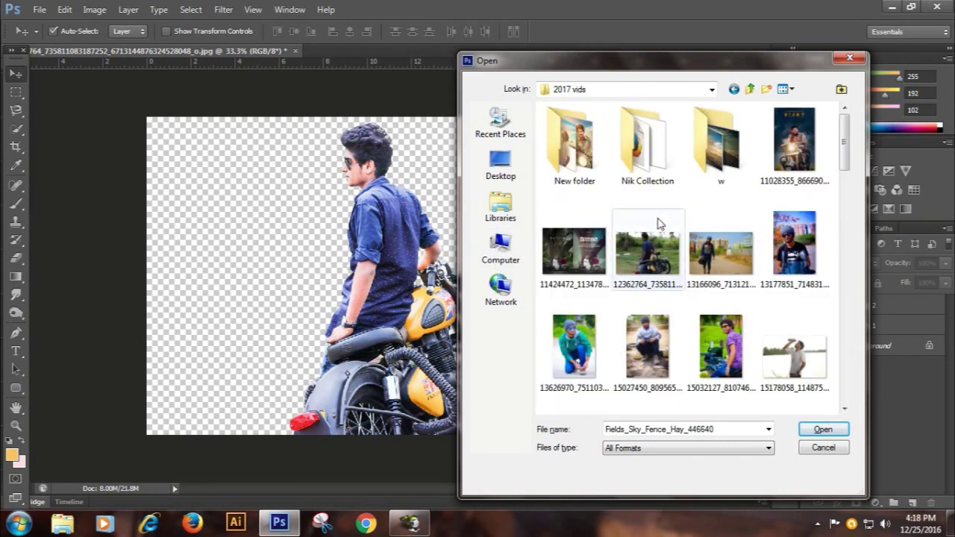
pyautogui.doubleClick(719, 146)
pyautogui.click(574, 351)
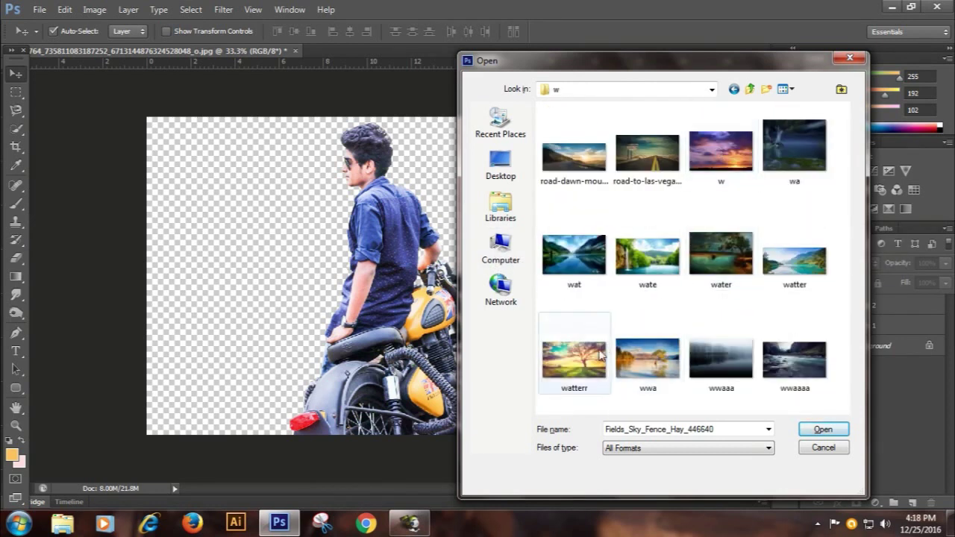
pyautogui.click(837, 431)
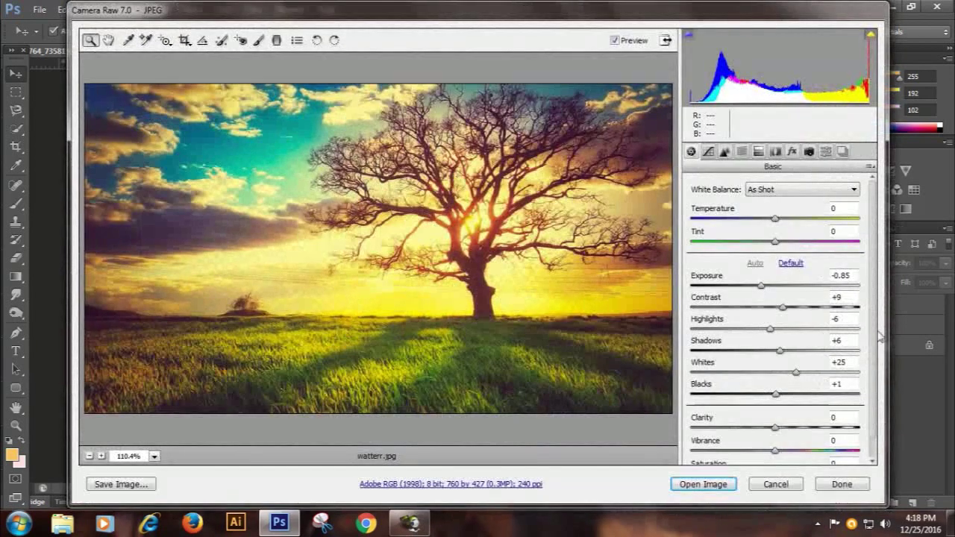
# Reset the Camera Raw Basic sliders, Exposure through Blacks, to 0
pyautogui.click(709, 280)
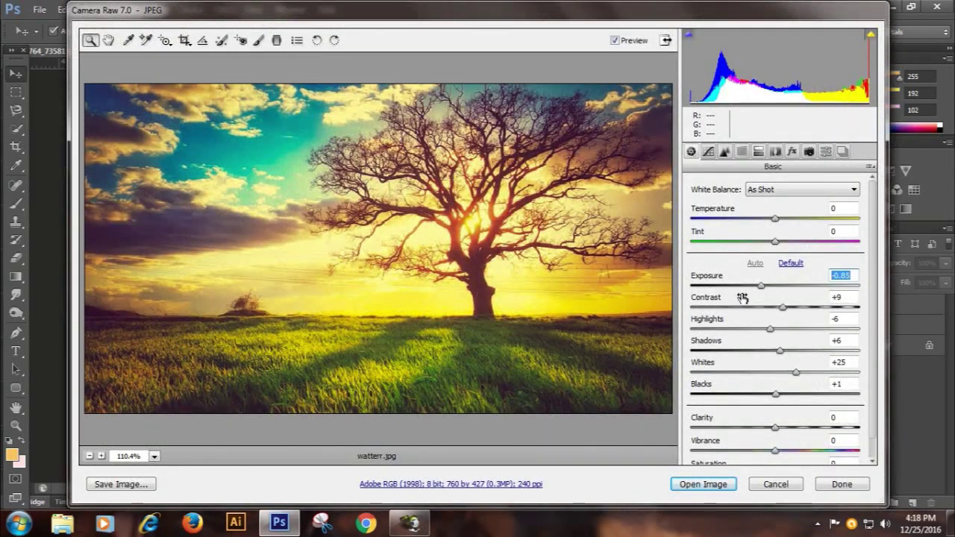
pyautogui.write('0')
pyautogui.press('Tab')
pyautogui.write('0')
pyautogui.press('Tab')
pyautogui.write('00')
pyautogui.press('Tab')
pyautogui.write('0')
pyautogui.press('Tab')
pyautogui.write('0')
pyautogui.scroll(-1, 842, 412)
pyautogui.scroll(1, 836, 408)
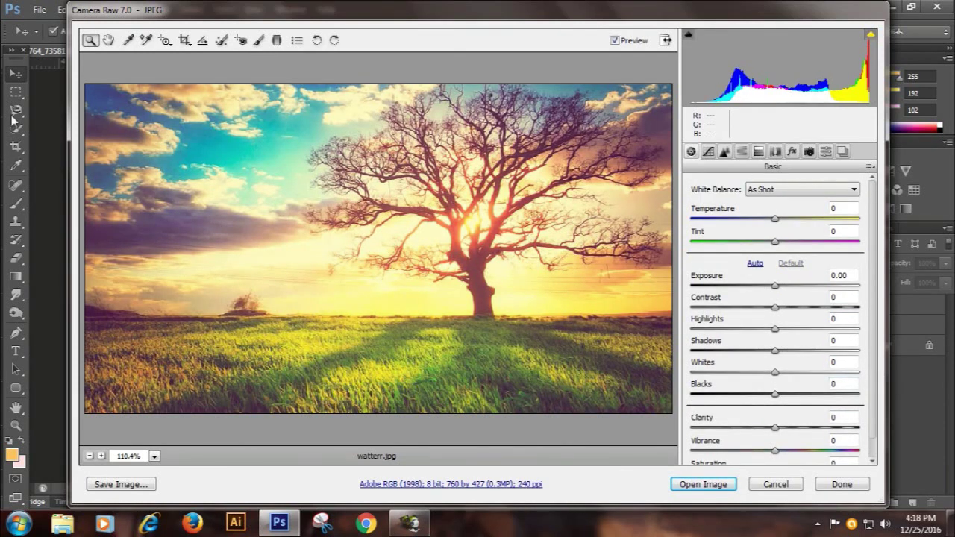
# Reset the Adjustment Brush Exposure, Contrast, Shadows and Clarity values to 0
pyautogui.click(259, 43)
pyautogui.click(840, 248)
pyautogui.write('0')
pyautogui.click(840, 267)
pyautogui.write('0')
pyautogui.click(836, 309)
pyautogui.write('0')
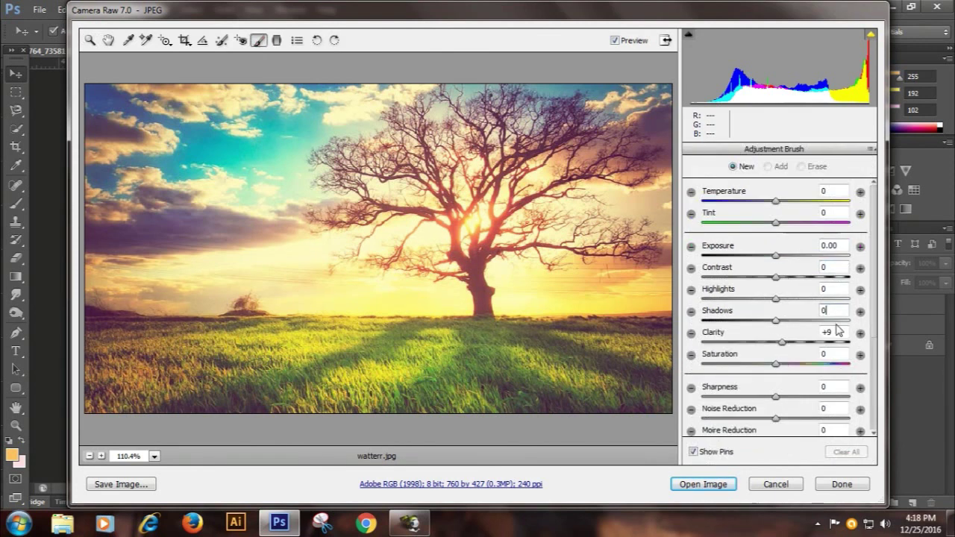
pyautogui.click(838, 334)
pyautogui.write('0')
pyautogui.click(833, 312)
pyautogui.write('0')
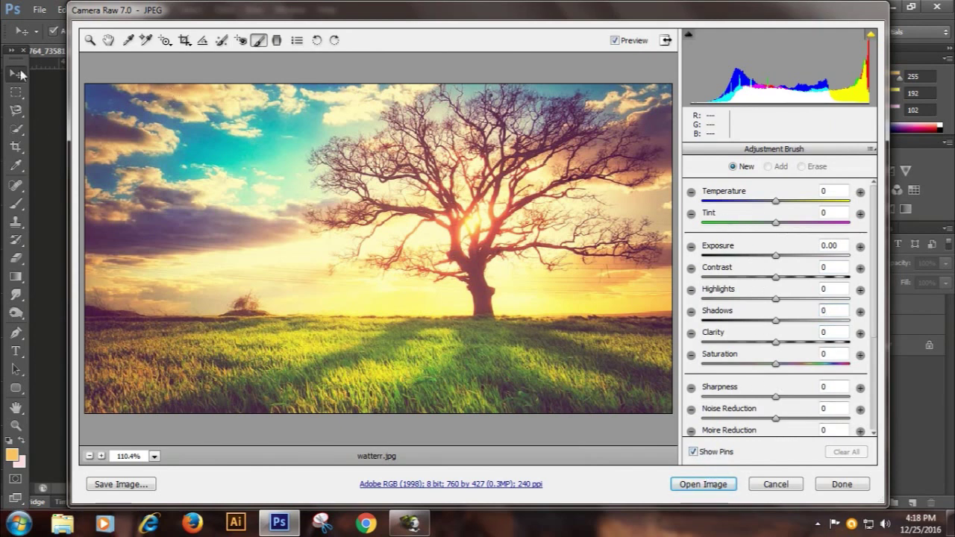
# Raise Exposure to +0.10, open the image and drag it into the motorcycle document
pyautogui.click(88, 41)
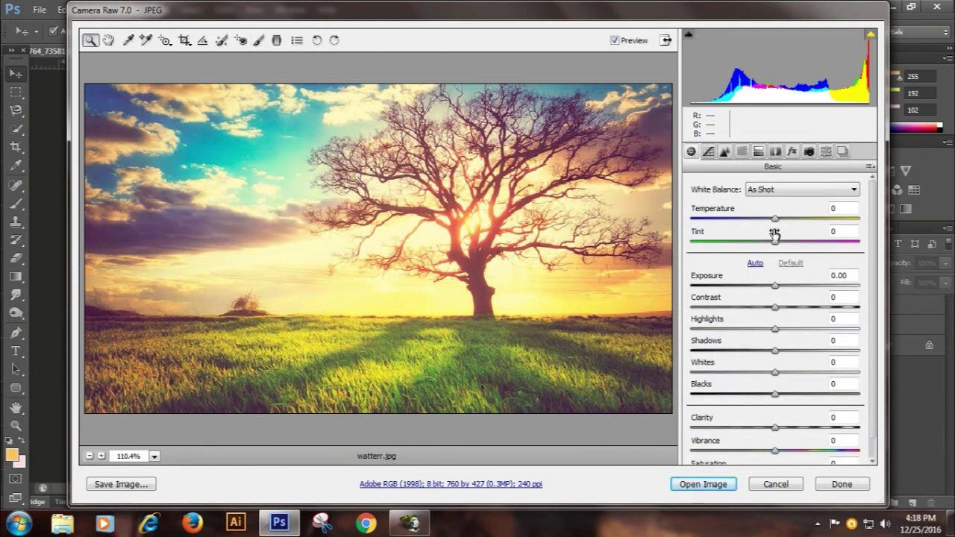
pyautogui.moveTo(777, 289); pyautogui.dragTo(764, 310)
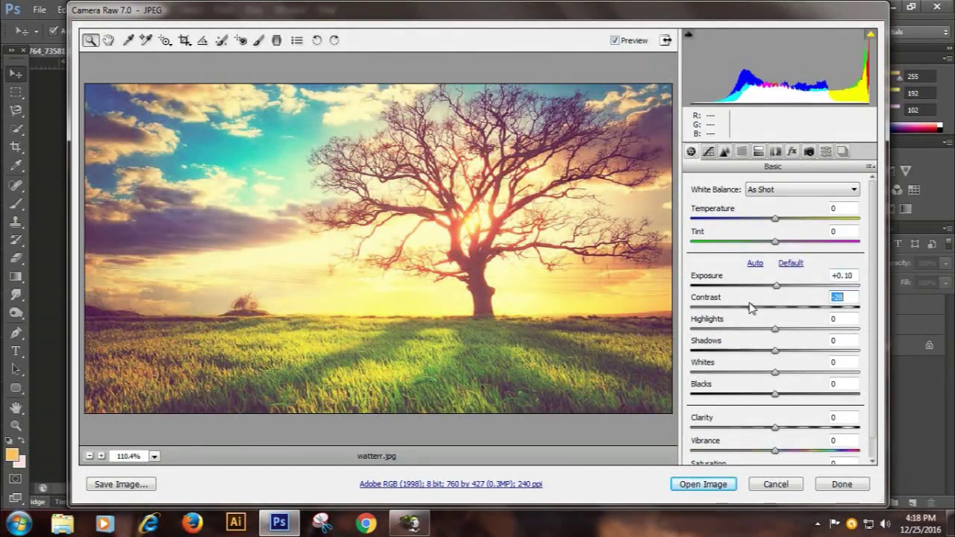
pyautogui.click(722, 485)
pyautogui.moveTo(543, 365)
pyautogui.mouseDown()
pyautogui.moveTo(340, 300)
pyautogui.moveTo(427, 295)
pyautogui.mouseUp()
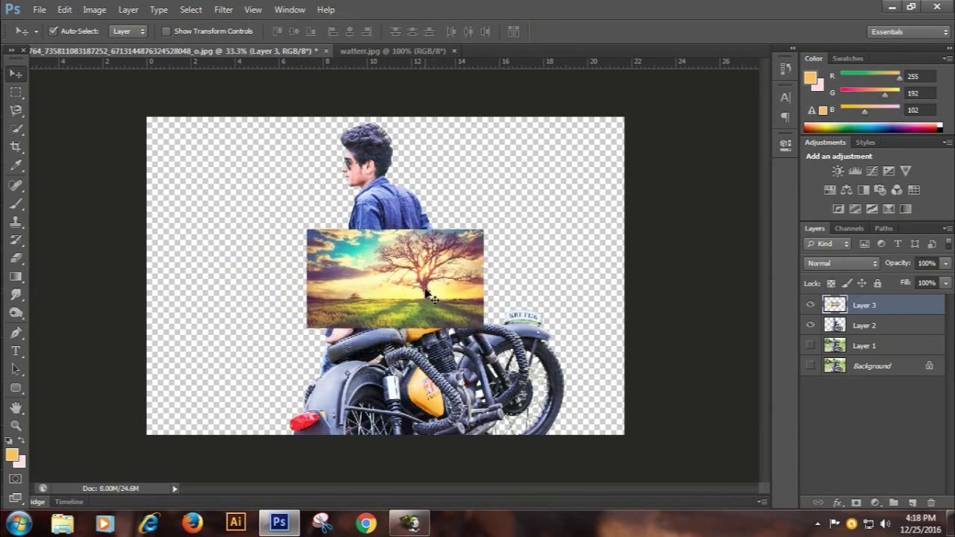
# Scale the tree layer to fill the canvas and move the rider layer above it
pyautogui.hotkey('ctrl', 't')
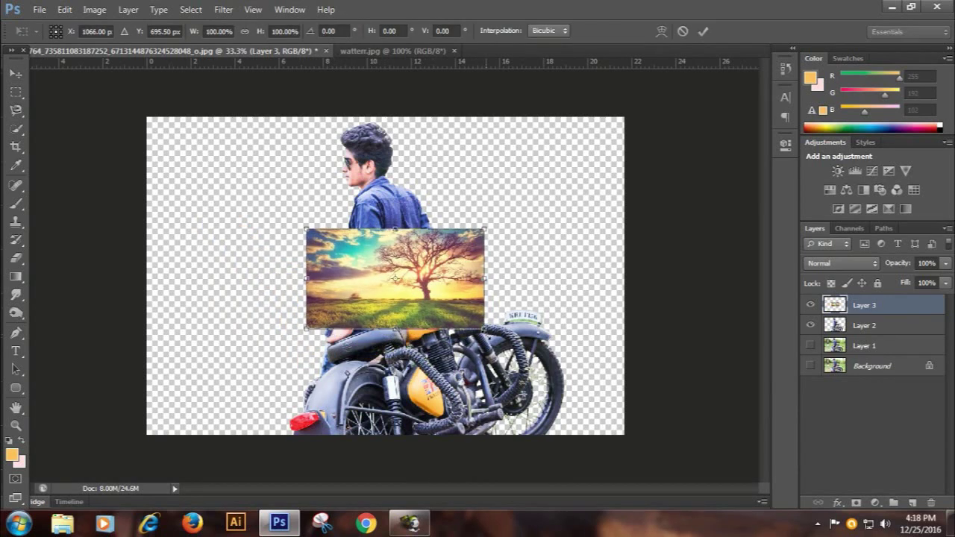
pyautogui.moveTo(484, 328); pyautogui.dragTo(707, 453)
pyautogui.moveTo(549, 344); pyautogui.dragTo(546, 334)
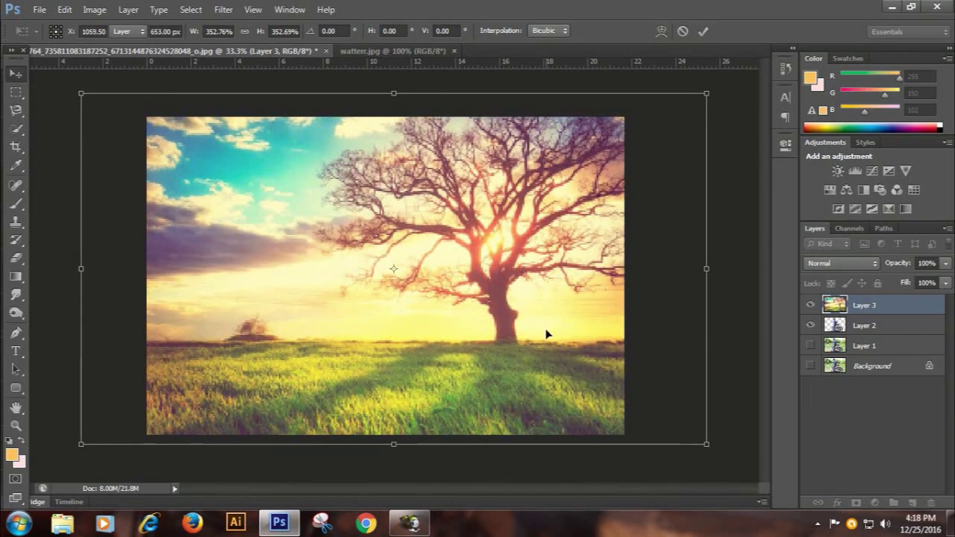
pyautogui.press('Return')
pyautogui.moveTo(870, 327); pyautogui.dragTo(874, 301)
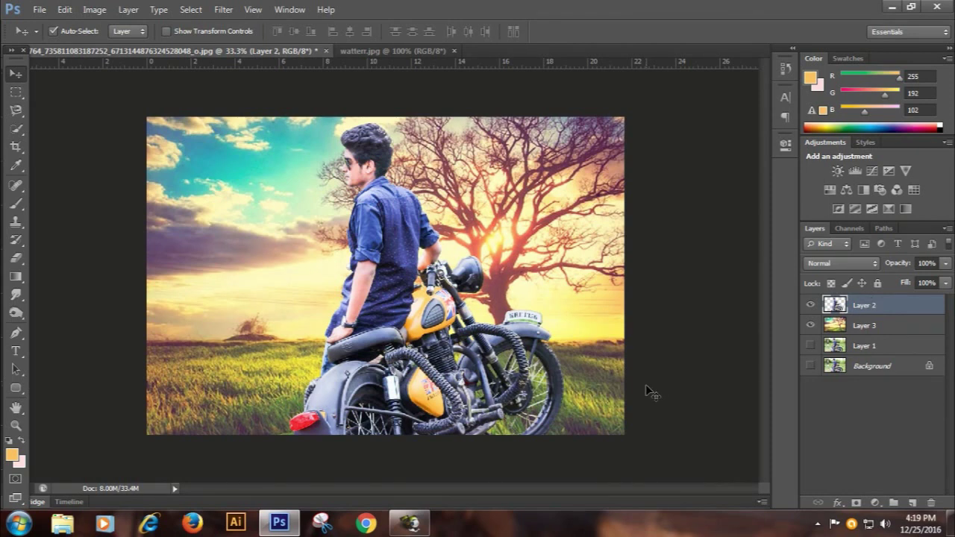
# Rotate the rider layer about 7° clockwise and shift it right and down
pyautogui.hotkey('ctrl', 't')
pyautogui.moveTo(597, 440); pyautogui.dragTo(567, 456)
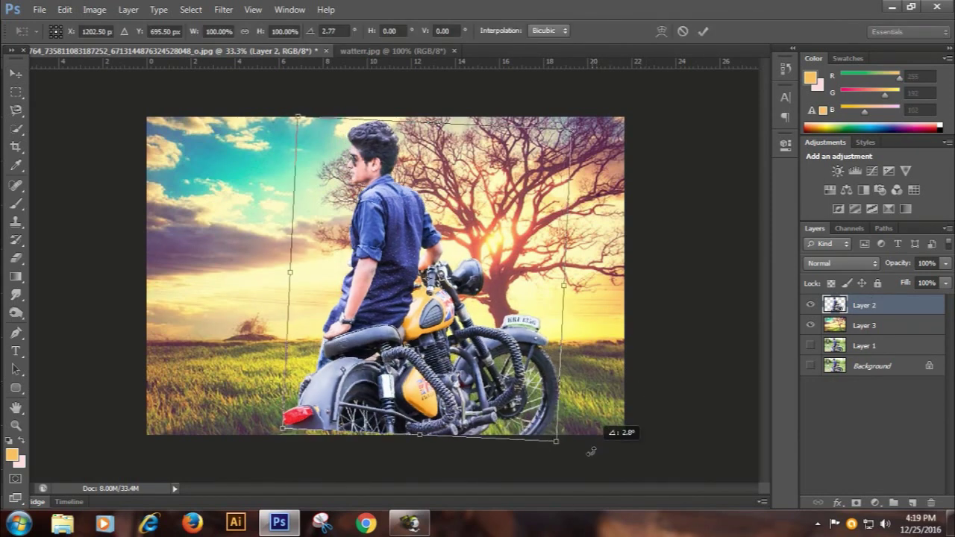
pyautogui.moveTo(491, 368); pyautogui.dragTo(535, 388)
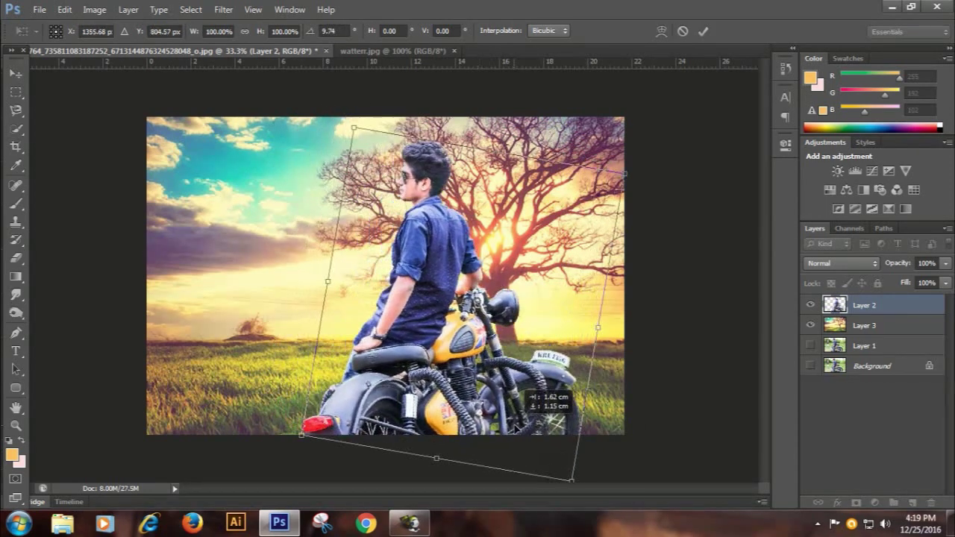
pyautogui.moveTo(601, 425); pyautogui.dragTo(596, 439)
pyautogui.moveTo(510, 368); pyautogui.dragTo(547, 379)
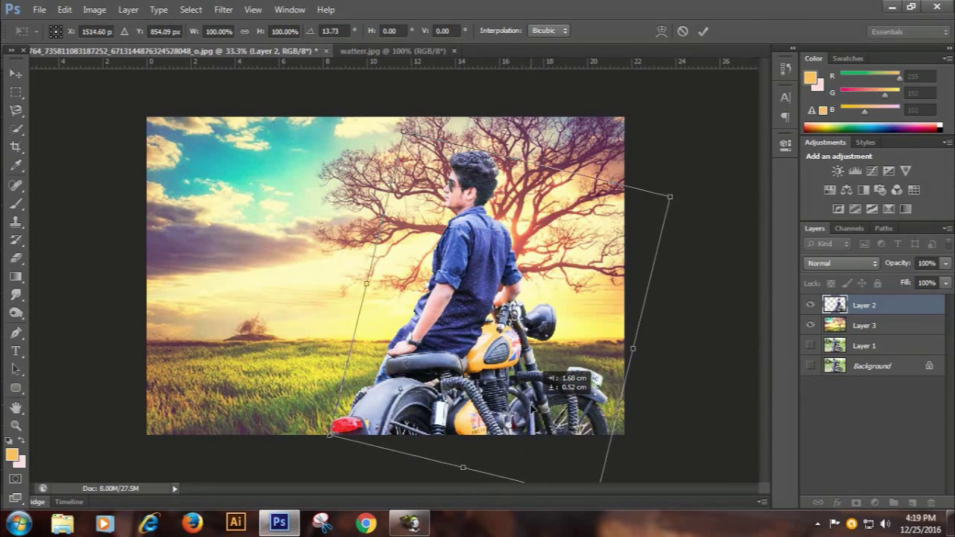
pyautogui.moveTo(681, 323); pyautogui.dragTo(670, 299)
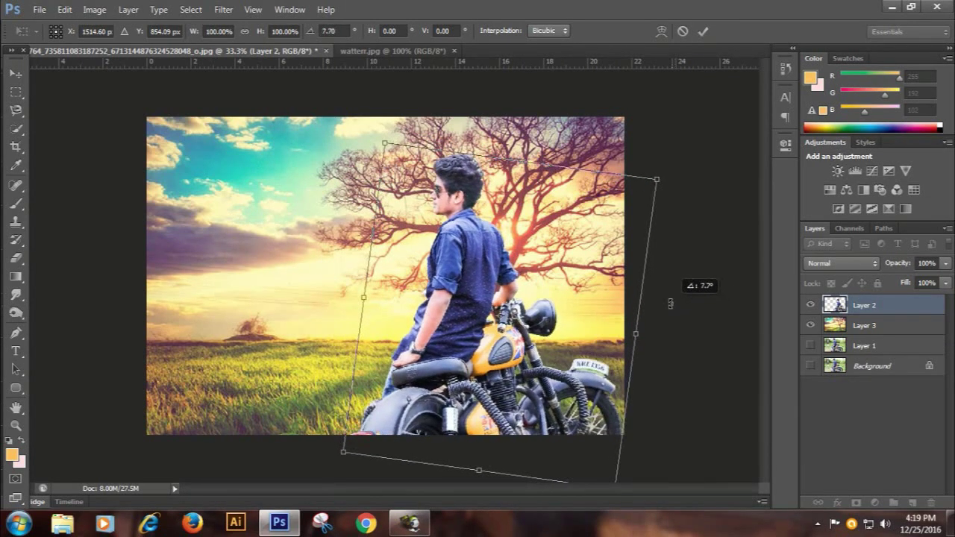
pyautogui.moveTo(549, 345); pyautogui.dragTo(549, 340)
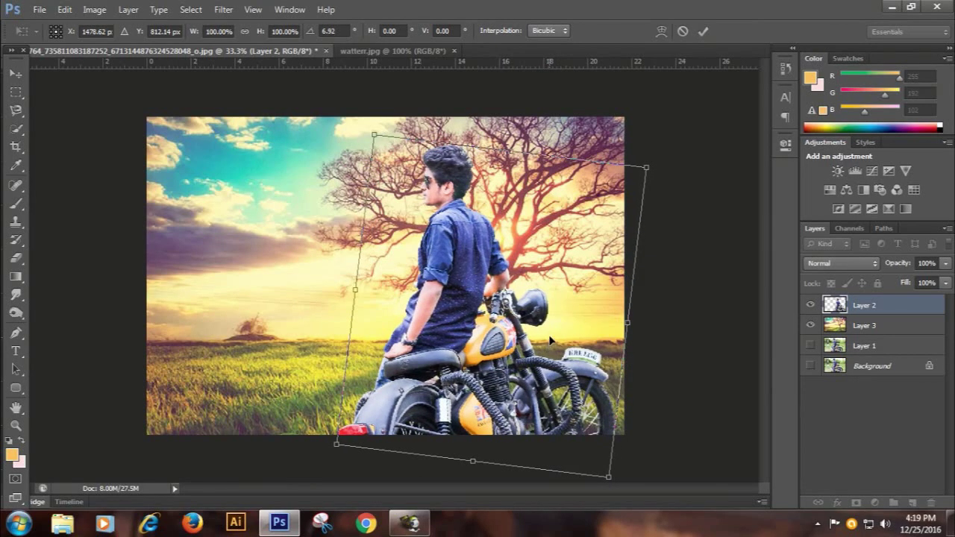
pyautogui.click(703, 32)
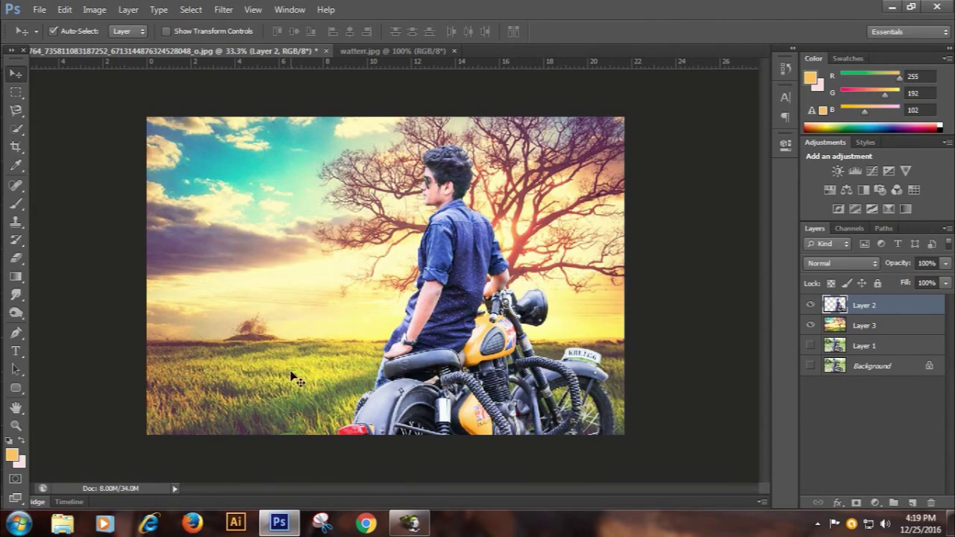
# Try an 8.4-pixel Gaussian Blur on Layer 3, then undo it through History
pyautogui.click(862, 327)
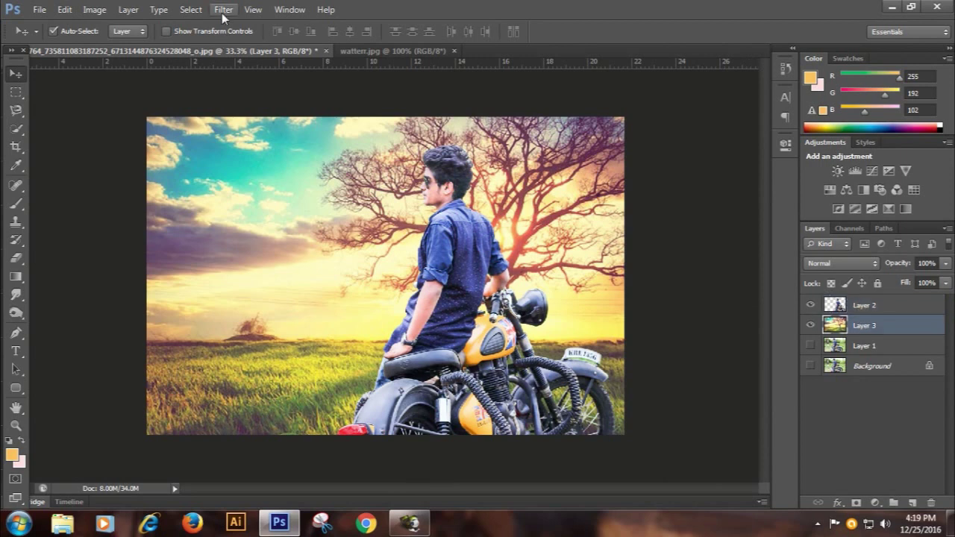
pyautogui.click(222, 10)
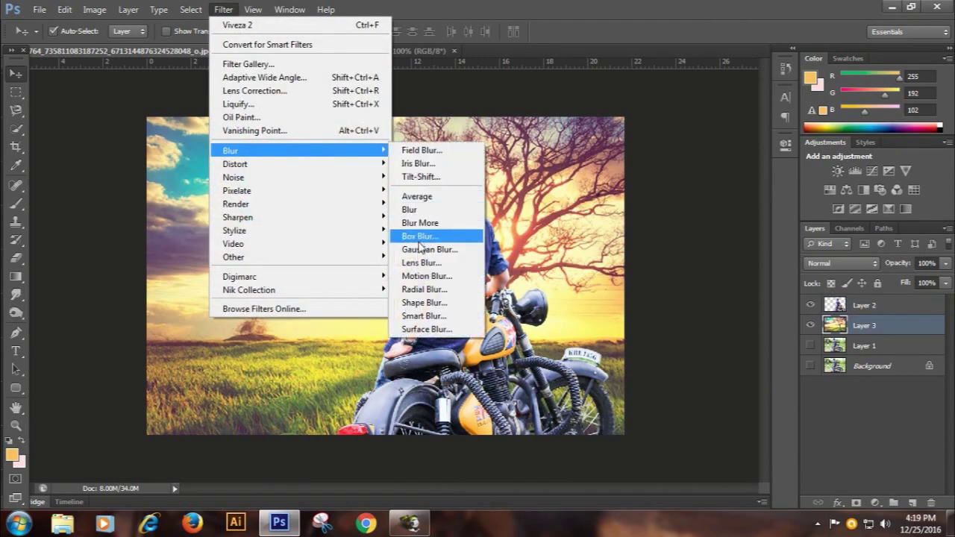
pyautogui.click(422, 250)
pyautogui.moveTo(707, 316); pyautogui.dragTo(695, 319)
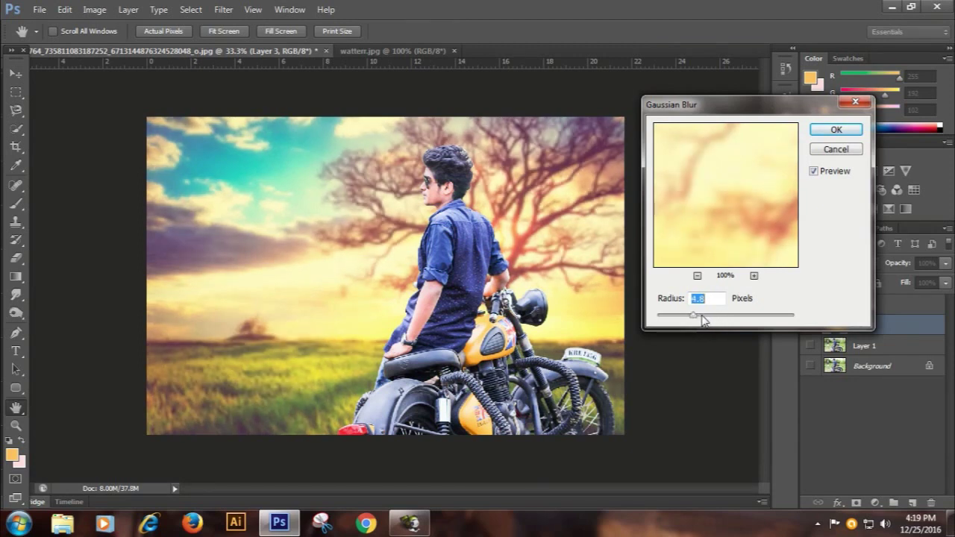
pyautogui.click(836, 131)
pyautogui.hotkey('alt', ']')
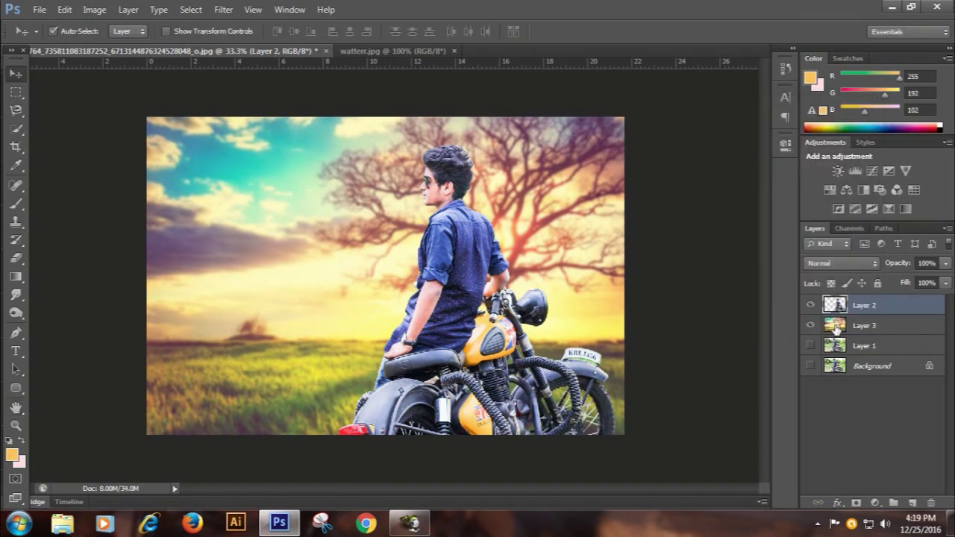
pyautogui.click(836, 329)
pyautogui.click(783, 69)
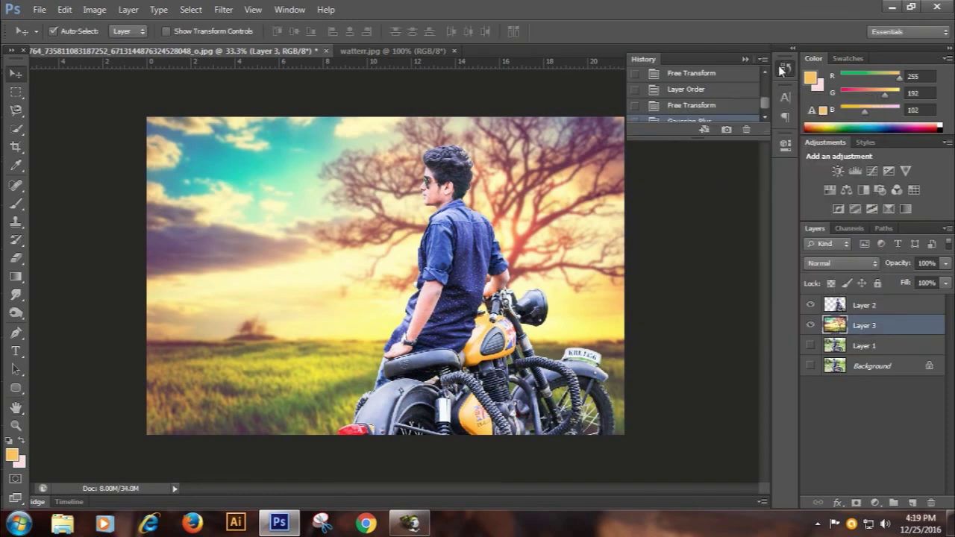
pyautogui.click(703, 109)
# Reapply Gaussian Blur to Layer 3 at 2.1 pixels and select Layer 2
pyautogui.click(843, 326)
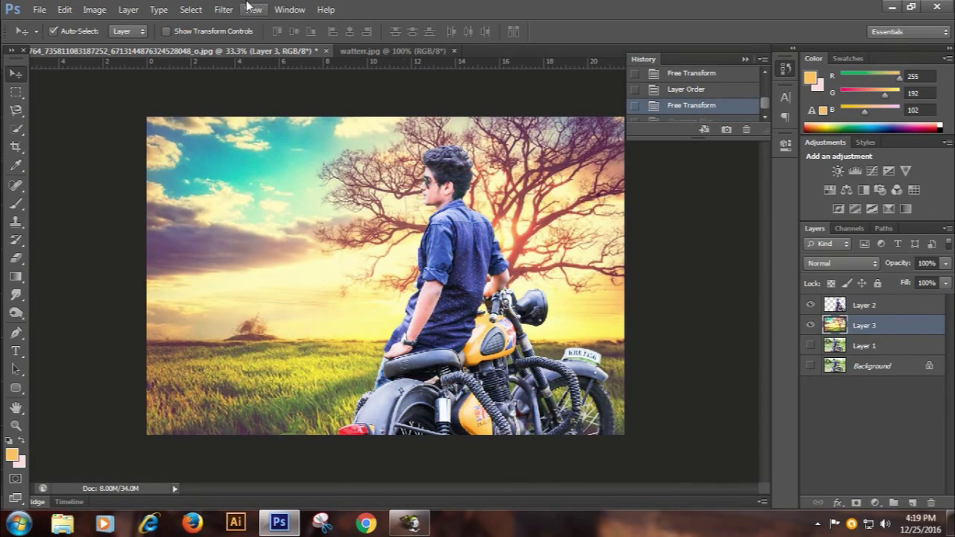
pyautogui.click(224, 9)
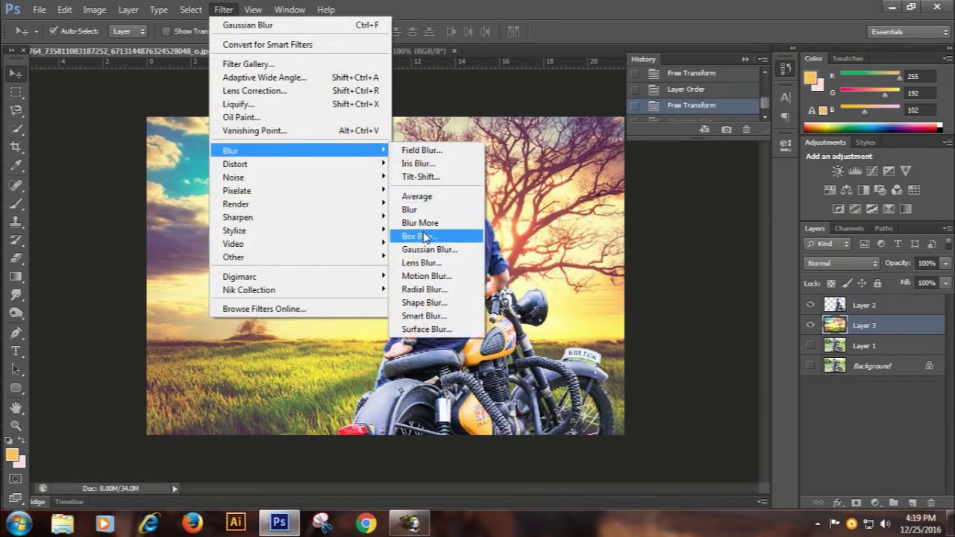
pyautogui.click(428, 249)
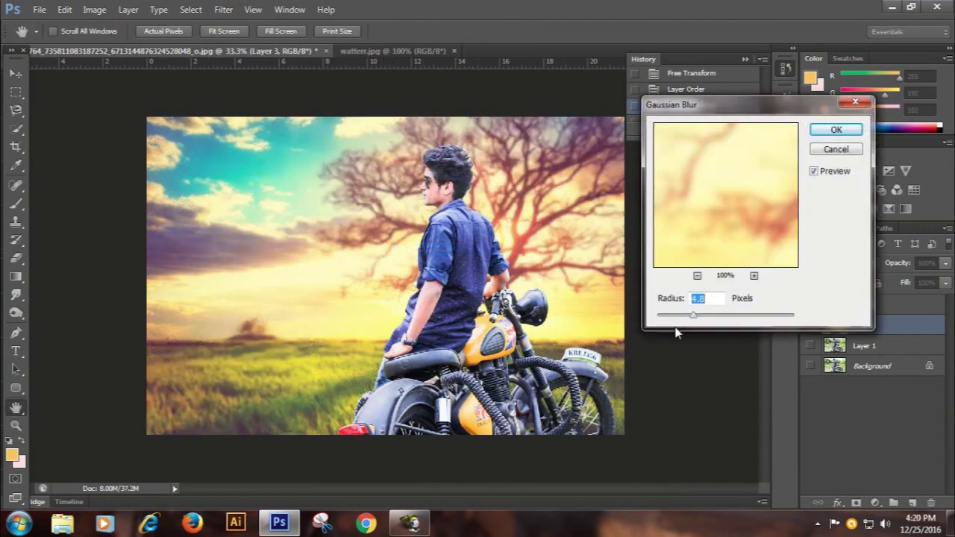
pyautogui.click(678, 317)
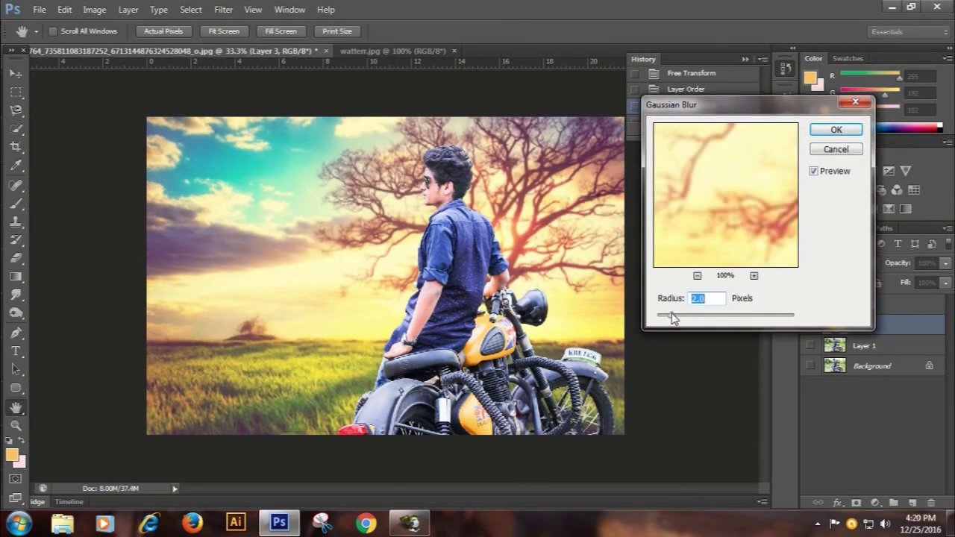
pyautogui.moveTo(672, 320); pyautogui.dragTo(674, 326)
pyautogui.click(821, 130)
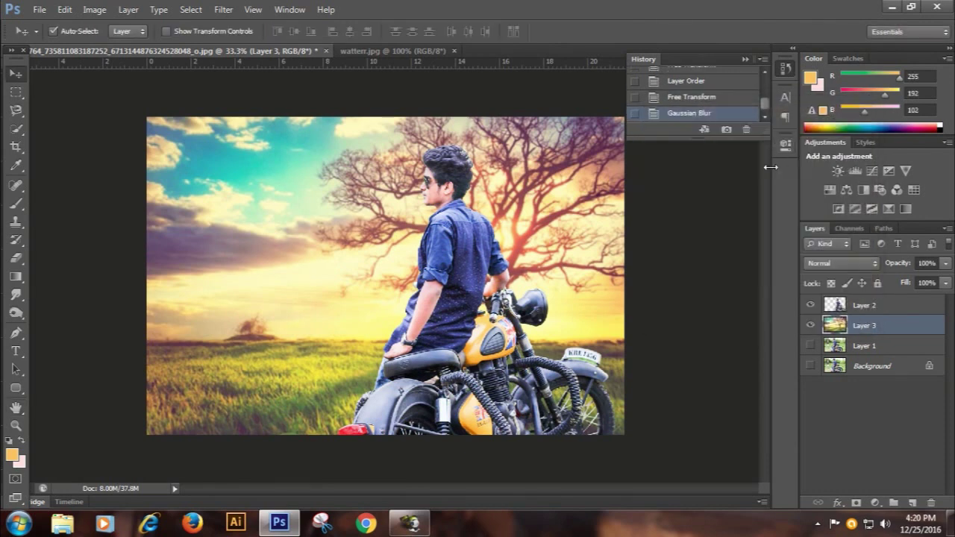
pyautogui.click(846, 305)
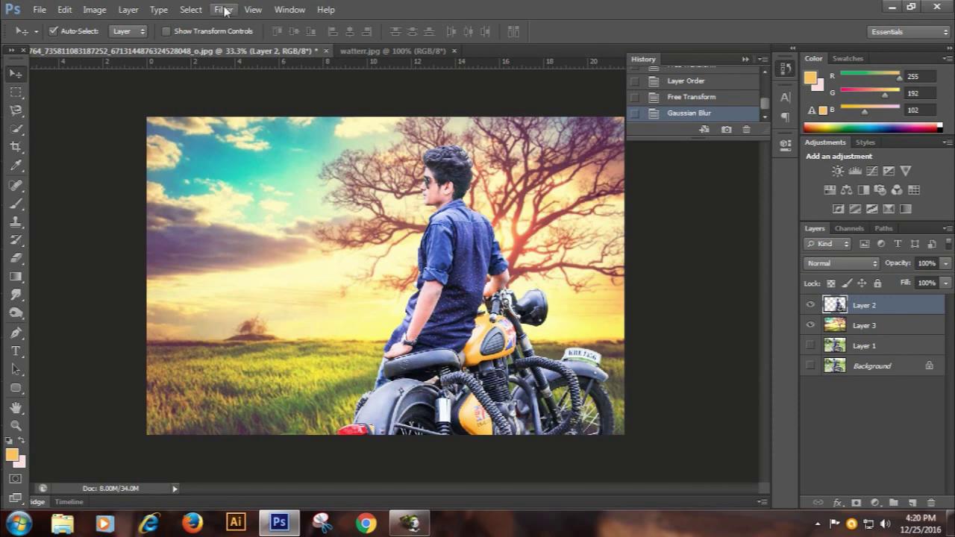
# Launch Color Efex Pro 4 and pick the Low Key filter after previewing others
pyautogui.click(224, 10)
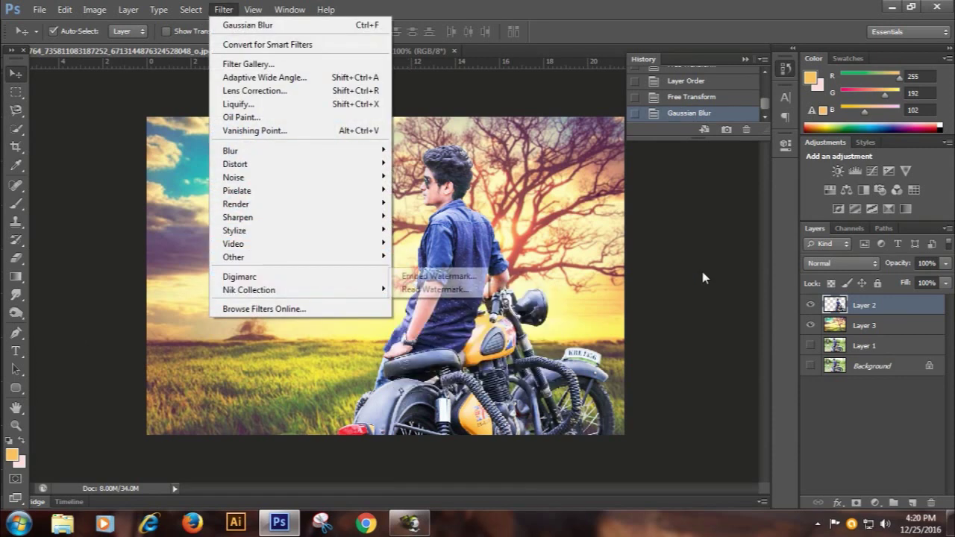
pyautogui.click(702, 271)
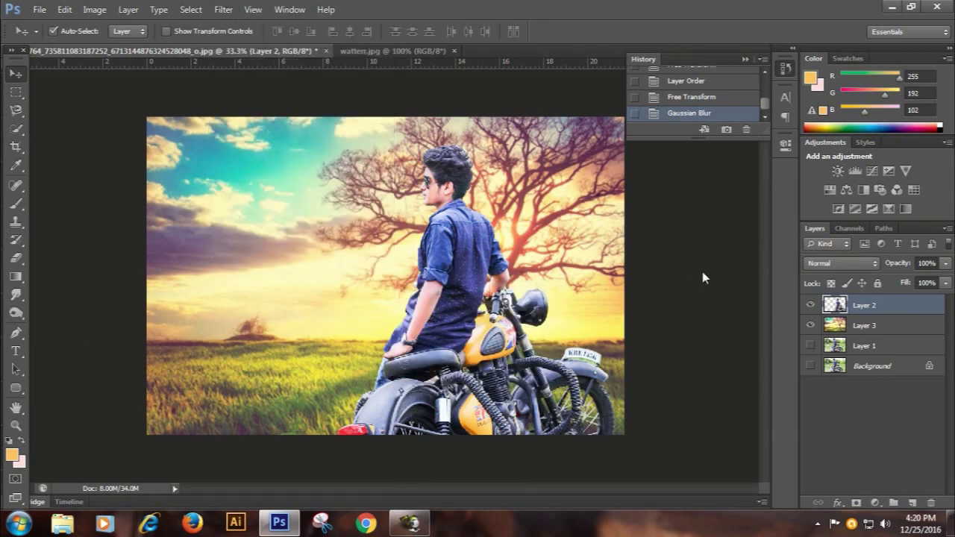
pyautogui.click(224, 9)
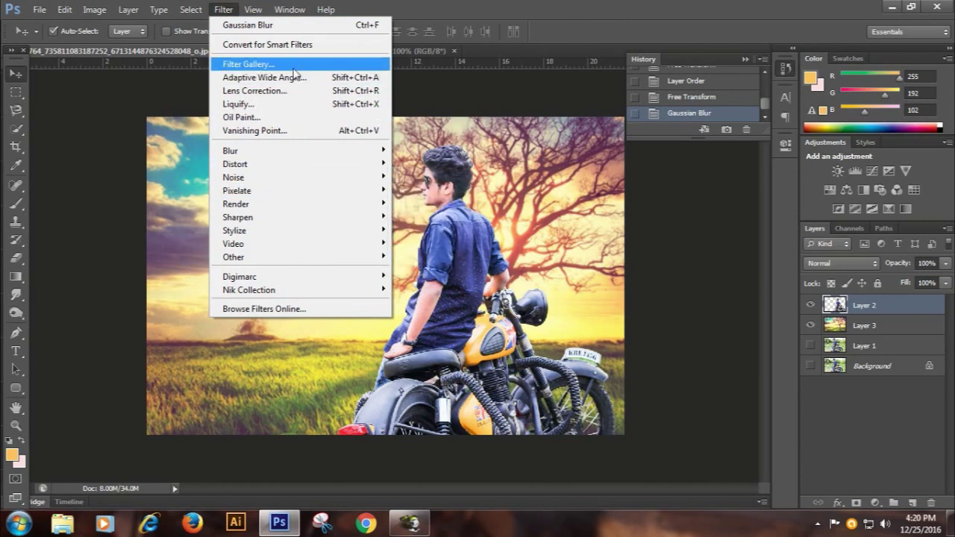
pyautogui.moveTo(250, 289)
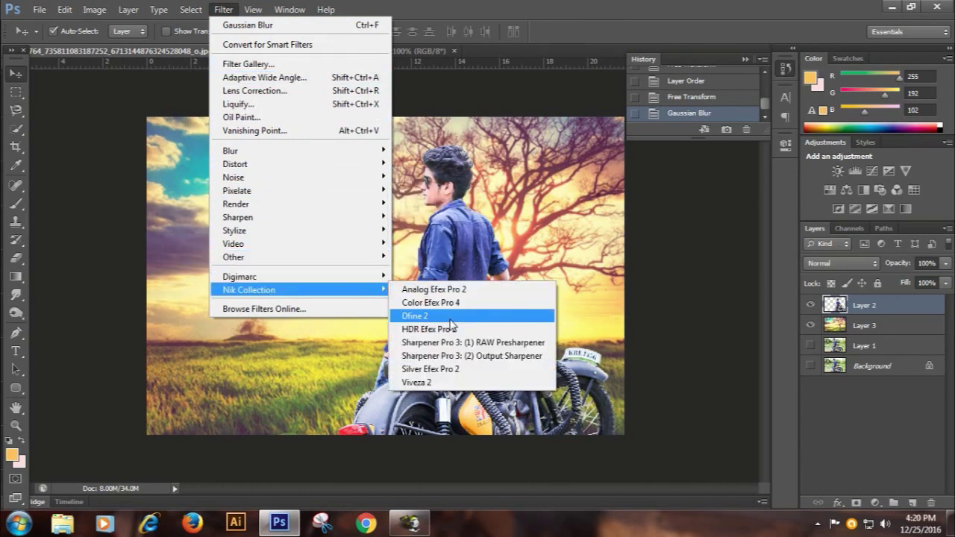
pyautogui.click(447, 303)
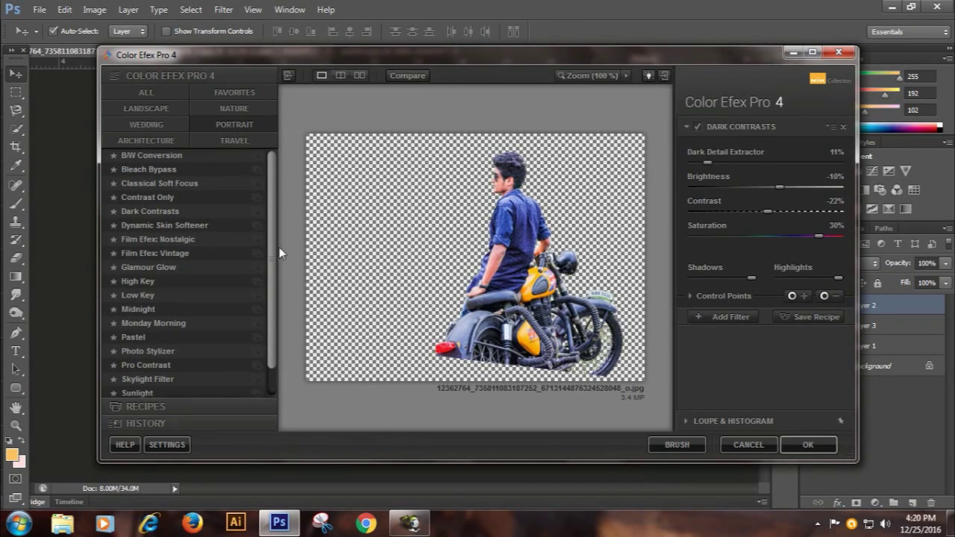
pyautogui.click(188, 184)
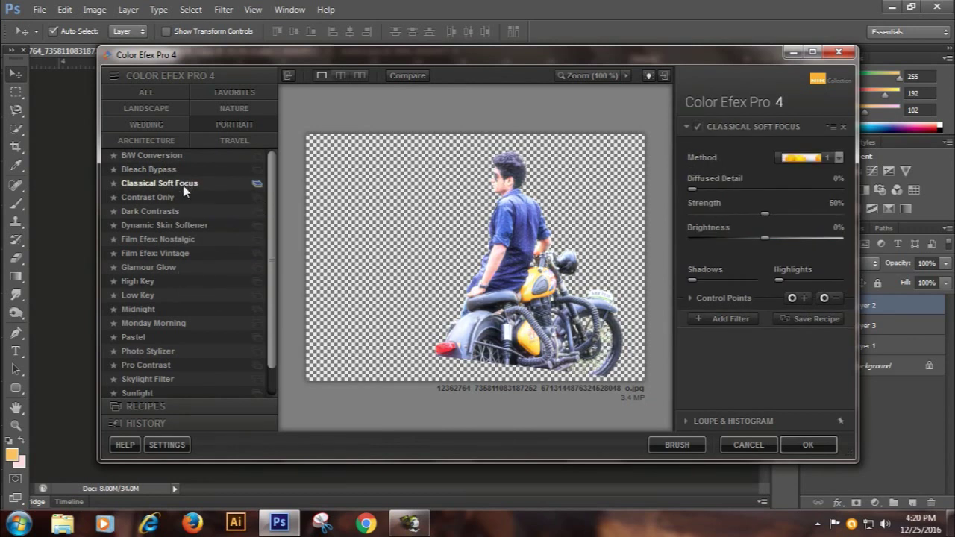
pyautogui.click(166, 267)
pyautogui.click(166, 282)
pyautogui.click(170, 295)
pyautogui.click(173, 311)
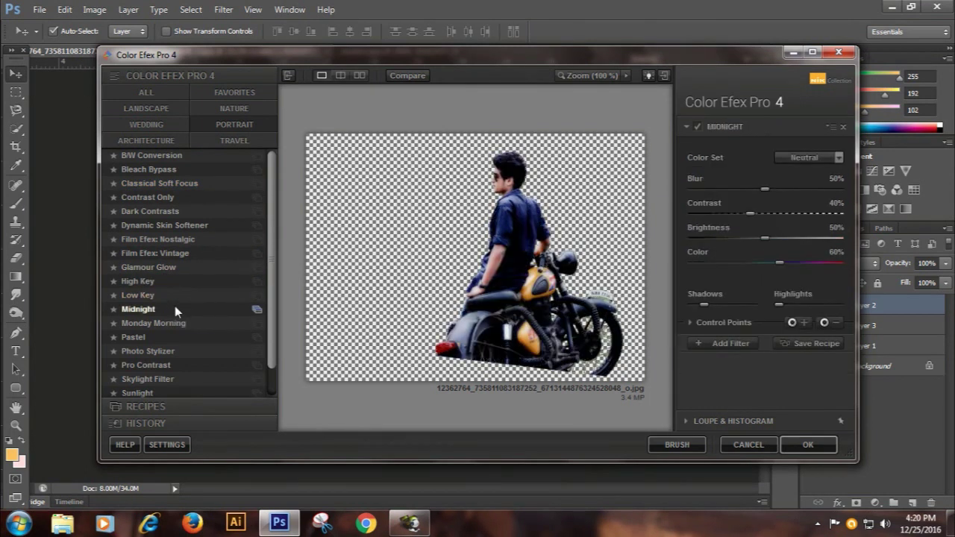
pyautogui.click(175, 297)
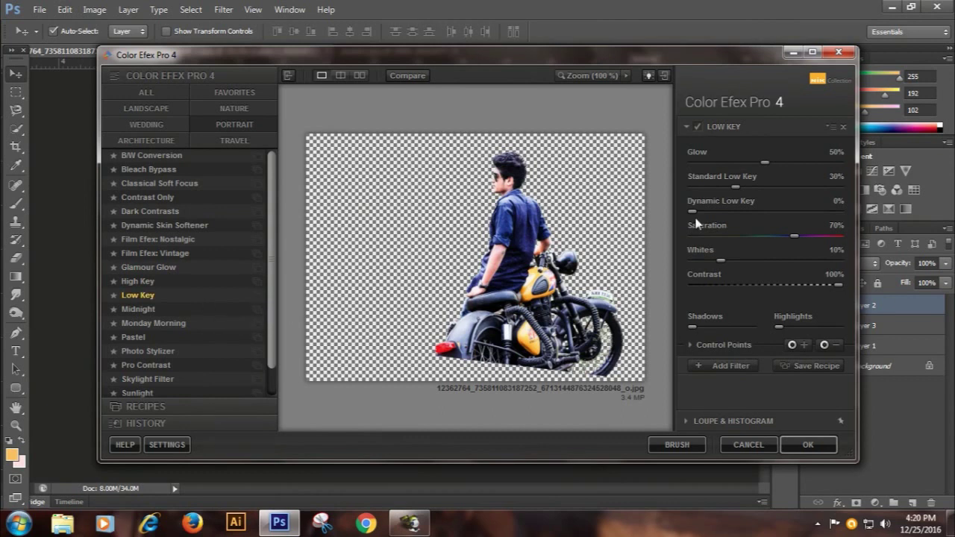
# Set Low Key glow 44%, Dynamic Low Key 9%, saturation 61%, and apply as a new layer
pyautogui.click(597, 76)
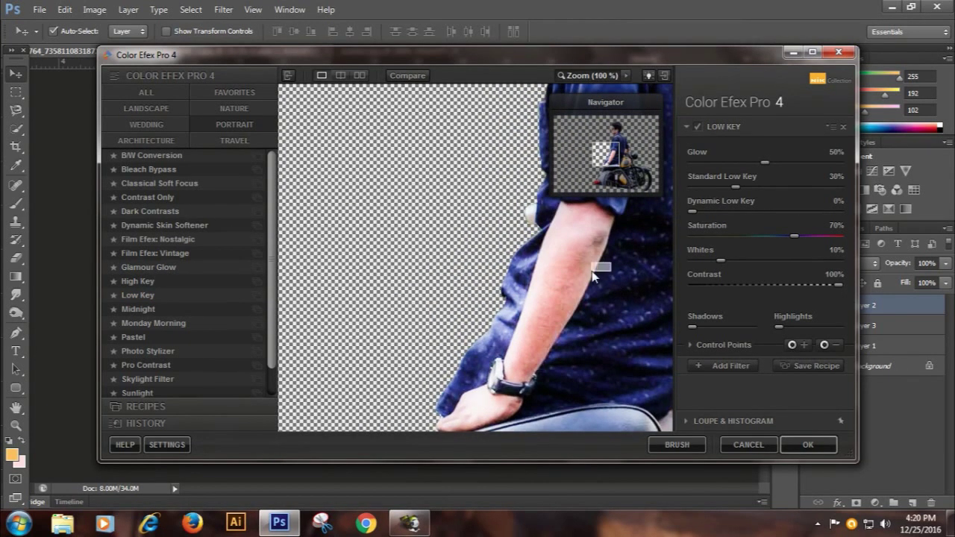
pyautogui.moveTo(593, 276)
pyautogui.mouseDown()
pyautogui.moveTo(452, 299)
pyautogui.moveTo(438, 316)
pyautogui.moveTo(467, 357)
pyautogui.mouseUp()
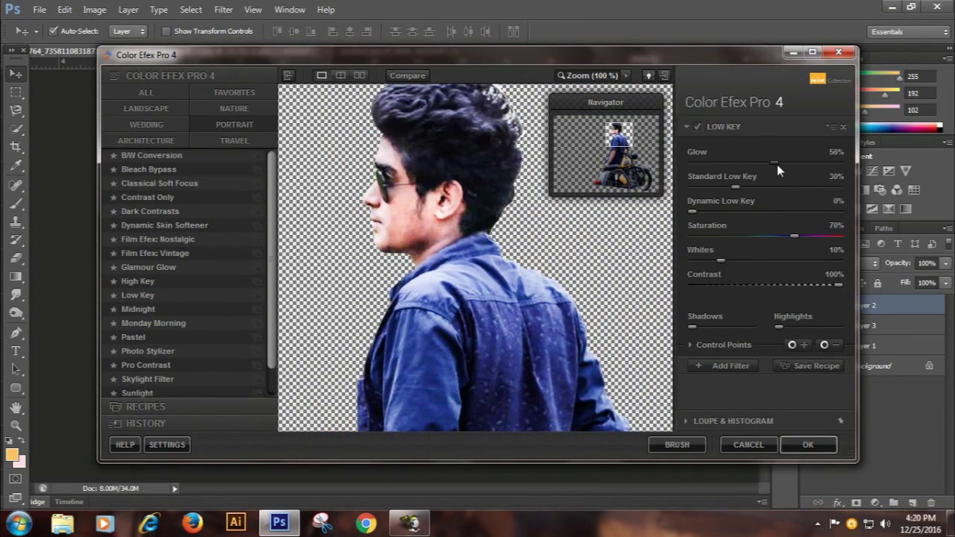
pyautogui.moveTo(776, 162)
pyautogui.mouseDown()
pyautogui.moveTo(755, 162)
pyautogui.moveTo(758, 194)
pyautogui.mouseUp()
pyautogui.moveTo(696, 215); pyautogui.dragTo(708, 214)
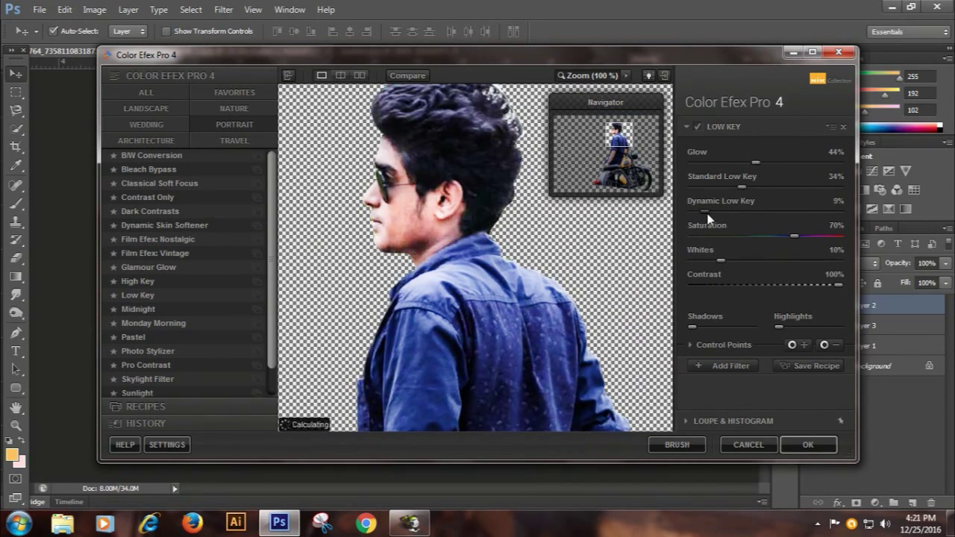
pyautogui.moveTo(793, 237); pyautogui.dragTo(830, 238)
pyautogui.moveTo(732, 235); pyautogui.dragTo(782, 235)
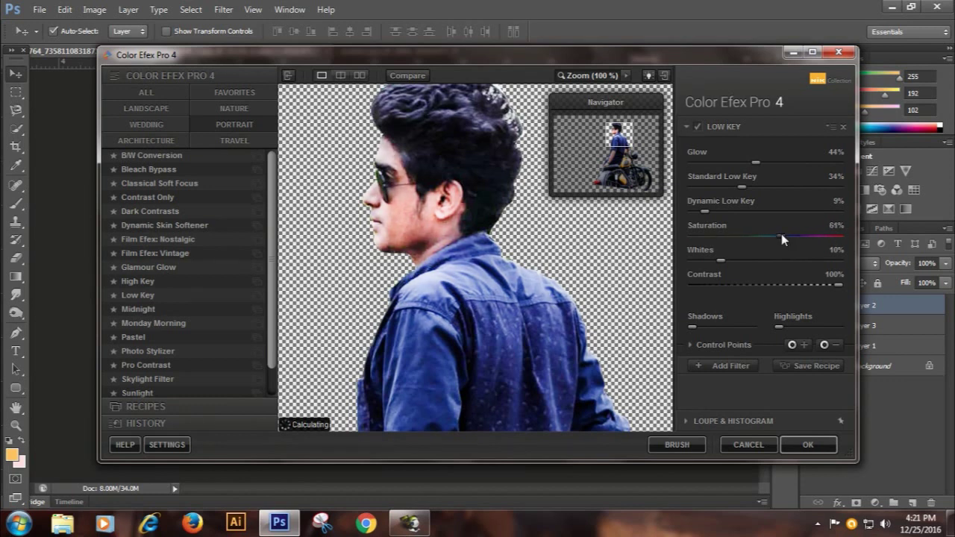
pyautogui.click(808, 445)
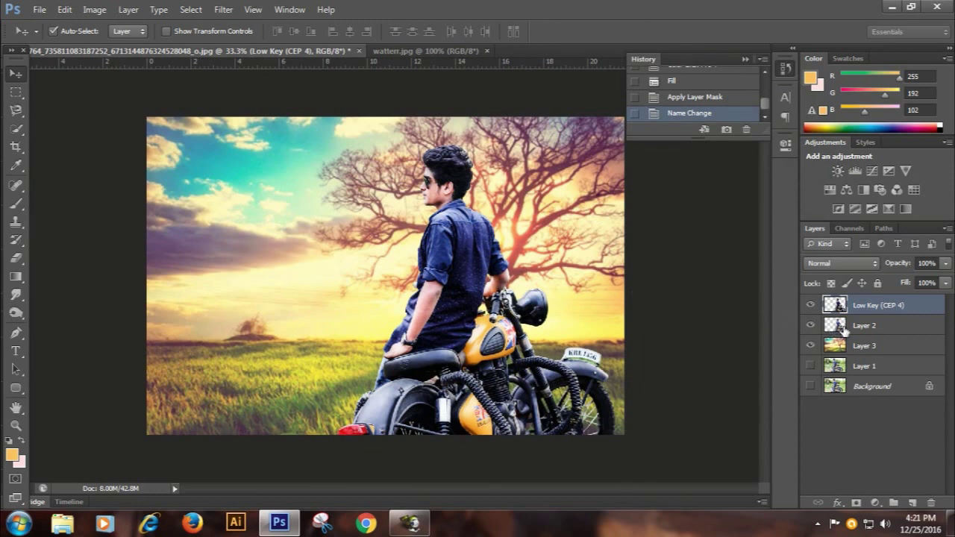
# Lower the Low Key layer's opacity to about 75% and deselect it
pyautogui.click(946, 283)
pyautogui.moveTo(932, 287); pyautogui.dragTo(930, 287)
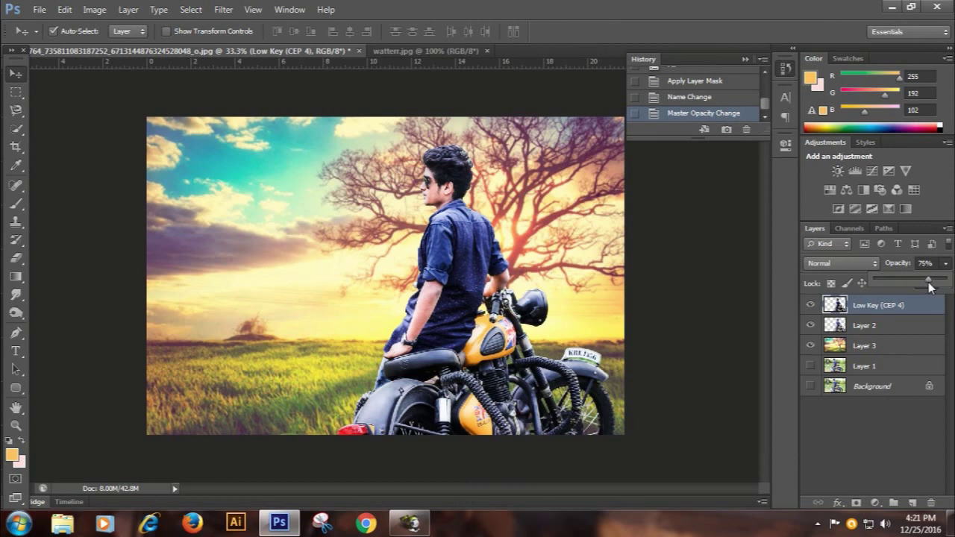
pyautogui.click(953, 273)
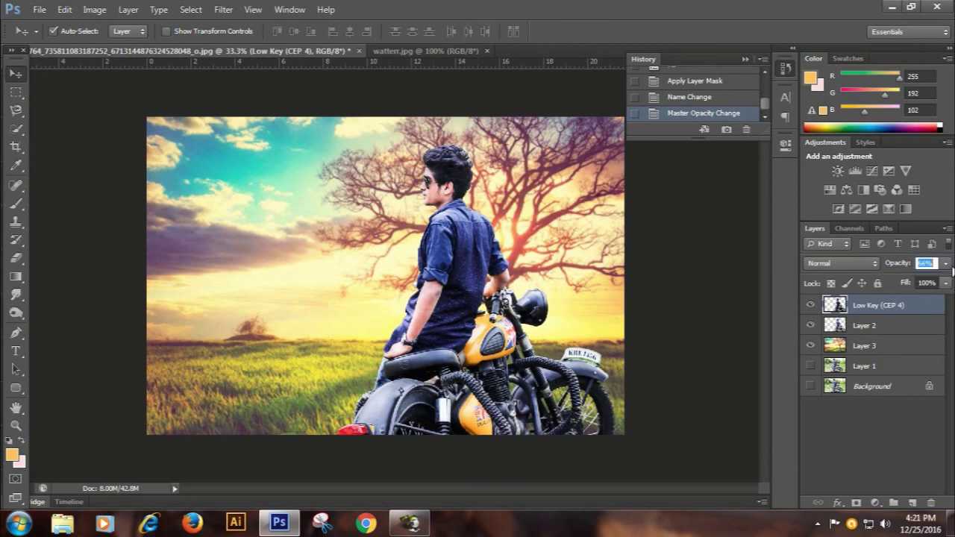
pyautogui.click(904, 426)
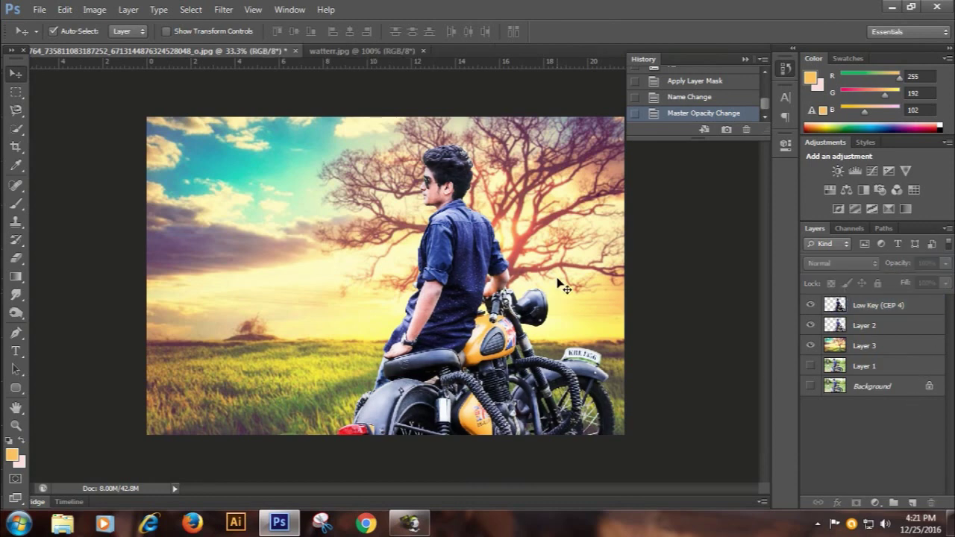
# Open the lens.png image from the 2017 vids folder
pyautogui.click(37, 9)
pyautogui.click(45, 36)
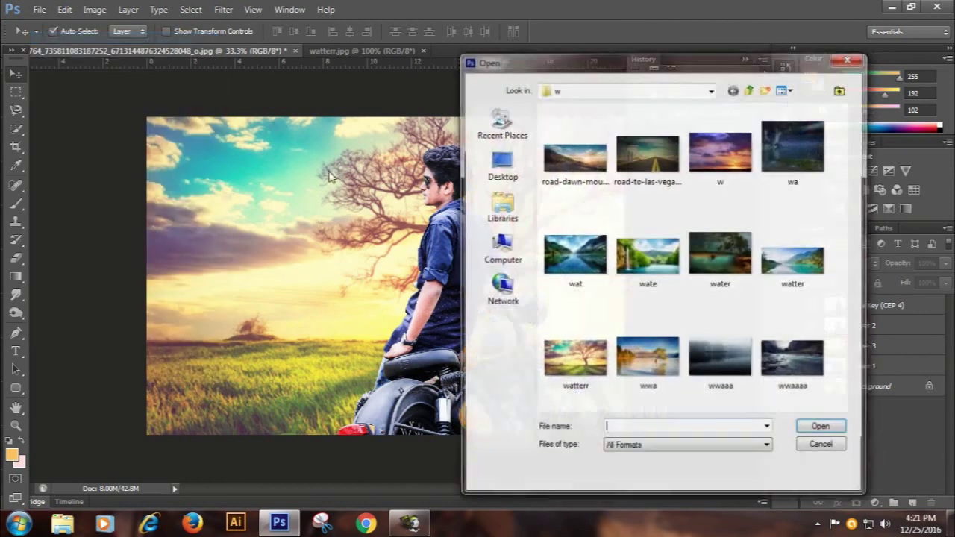
pyautogui.click(586, 278)
pyautogui.click(750, 89)
pyautogui.click(723, 243)
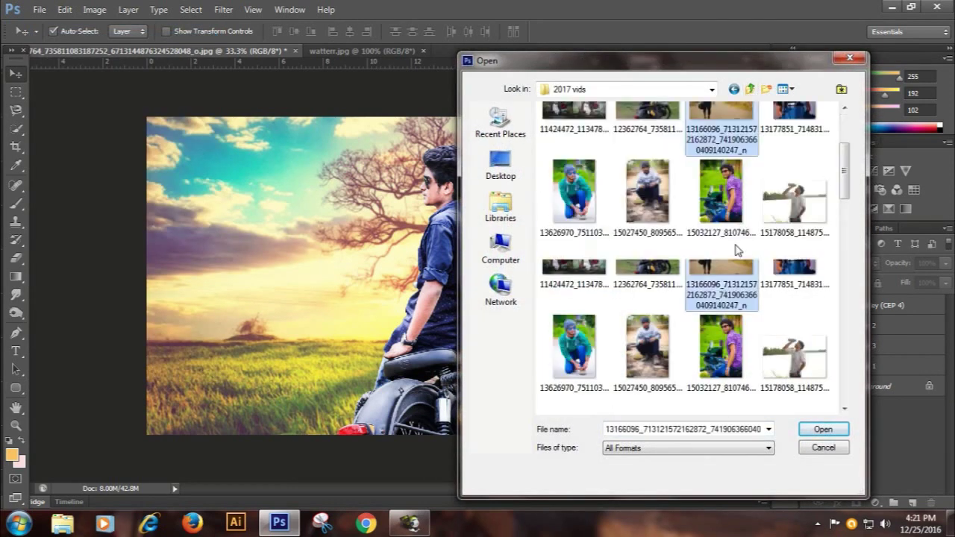
pyautogui.scroll(-5, 735, 254)
pyautogui.scroll(-5, 736, 254)
pyautogui.scroll(-3, 736, 251)
pyautogui.click(721, 224)
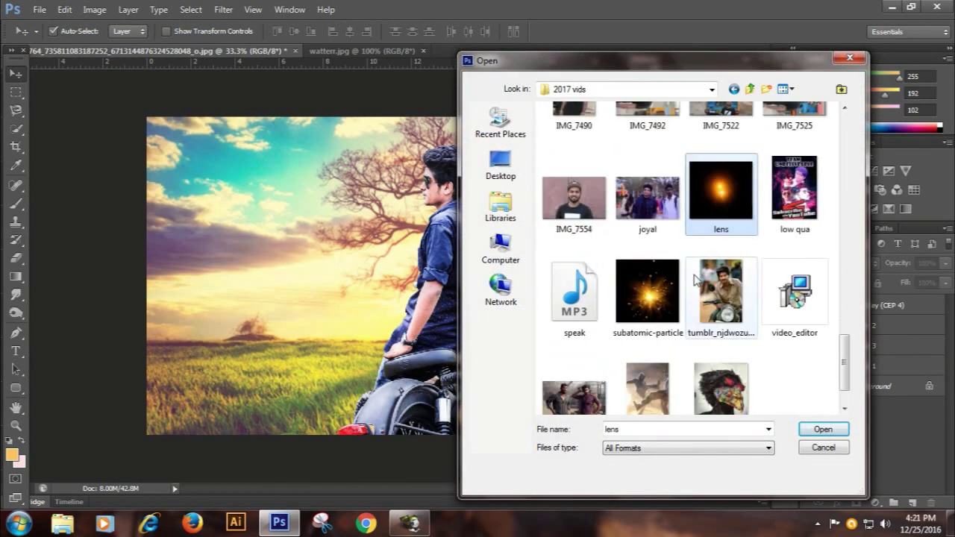
pyautogui.click(674, 313)
pyautogui.click(752, 224)
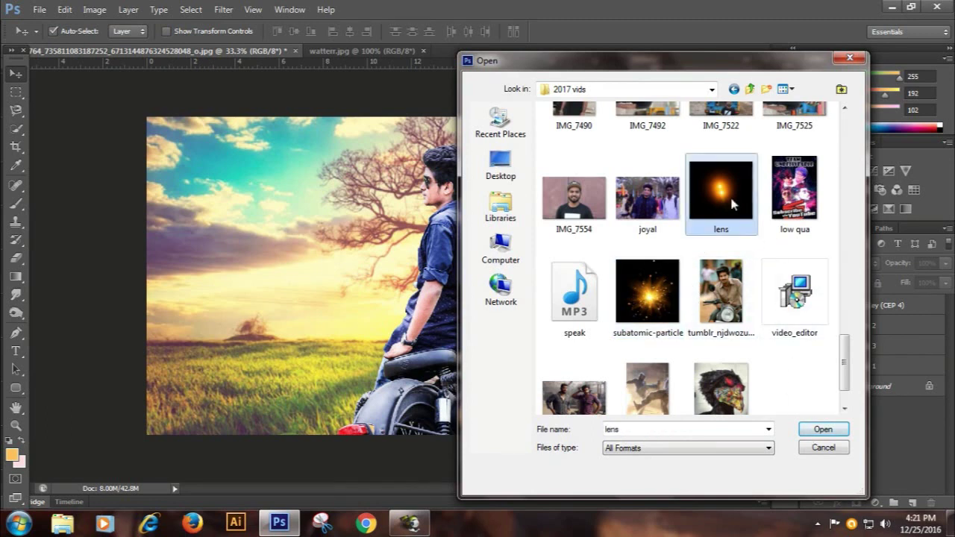
pyautogui.click(820, 430)
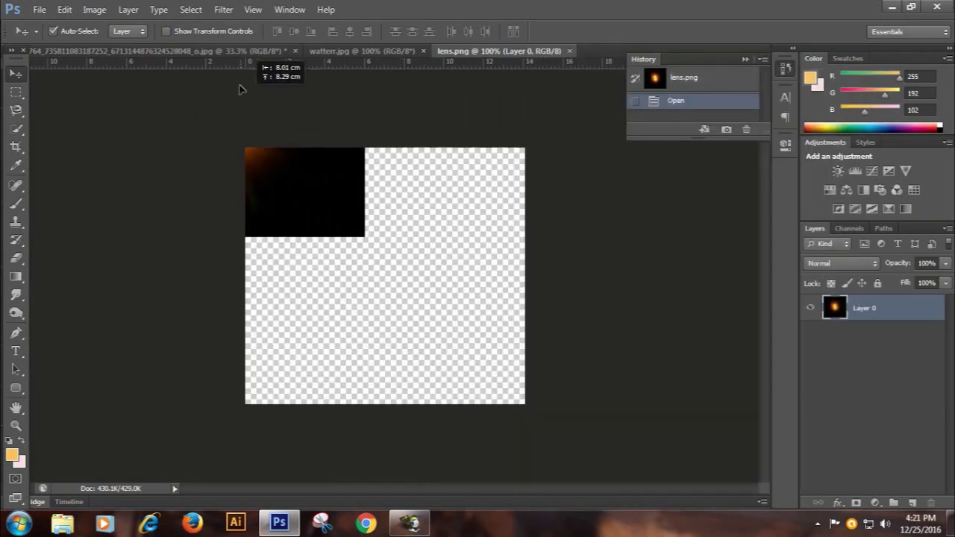
# Drag the lens flare into the motorcycle document, accept profile conversion, and enlarge it over the sky
pyautogui.moveTo(233, 52); pyautogui.dragTo(507, 258)
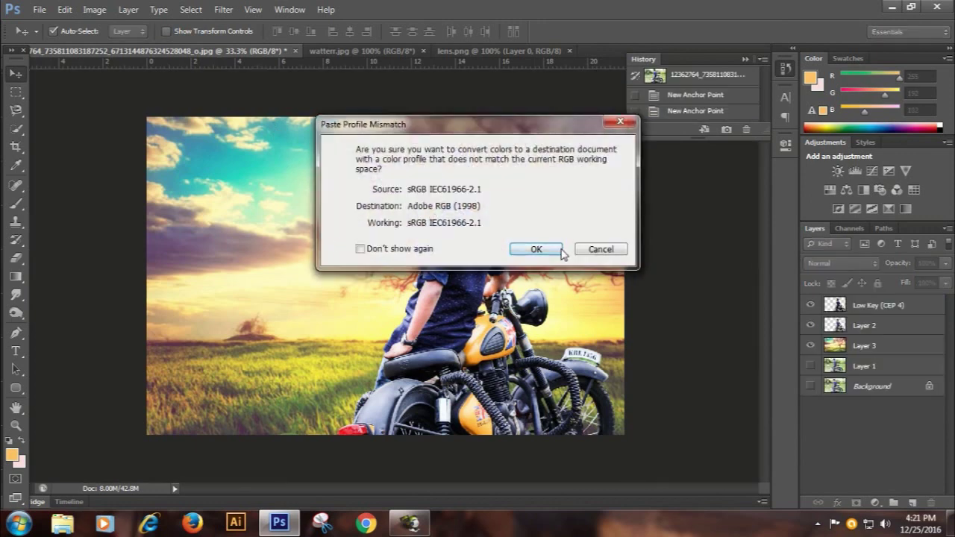
pyautogui.click(539, 250)
pyautogui.moveTo(347, 263)
pyautogui.mouseDown()
pyautogui.moveTo(314, 265)
pyautogui.moveTo(437, 351)
pyautogui.moveTo(737, 406)
pyautogui.mouseUp()
pyautogui.hotkey('ctrl', 't')
pyautogui.moveTo(609, 334)
pyautogui.mouseDown()
pyautogui.moveTo(415, 242)
pyautogui.moveTo(511, 243)
pyautogui.mouseUp()
pyautogui.click(703, 31)
pyautogui.moveTo(456, 232); pyautogui.dragTo(456, 258)
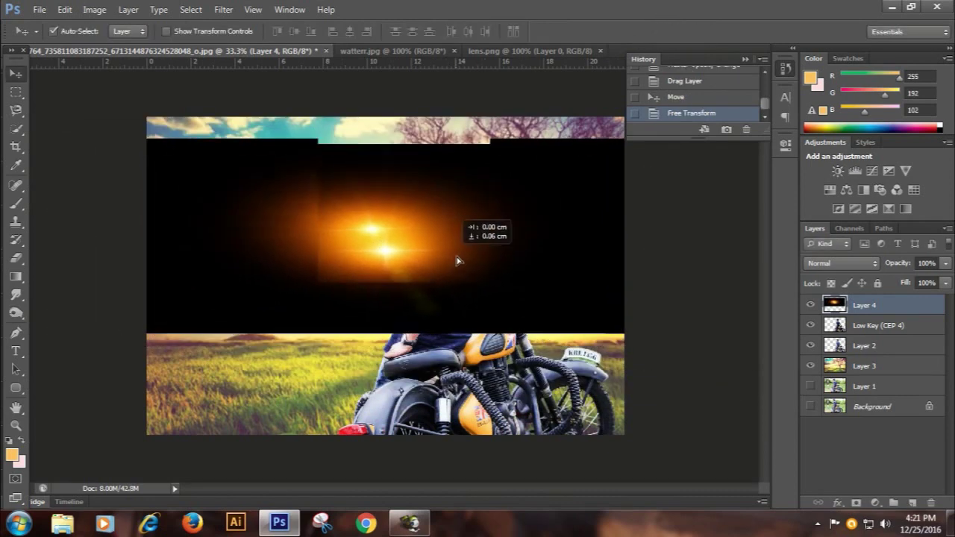
pyautogui.click(842, 263)
# Set the flare layer's blend mode to Screen and reposition it over the photo
pyautogui.click(817, 124)
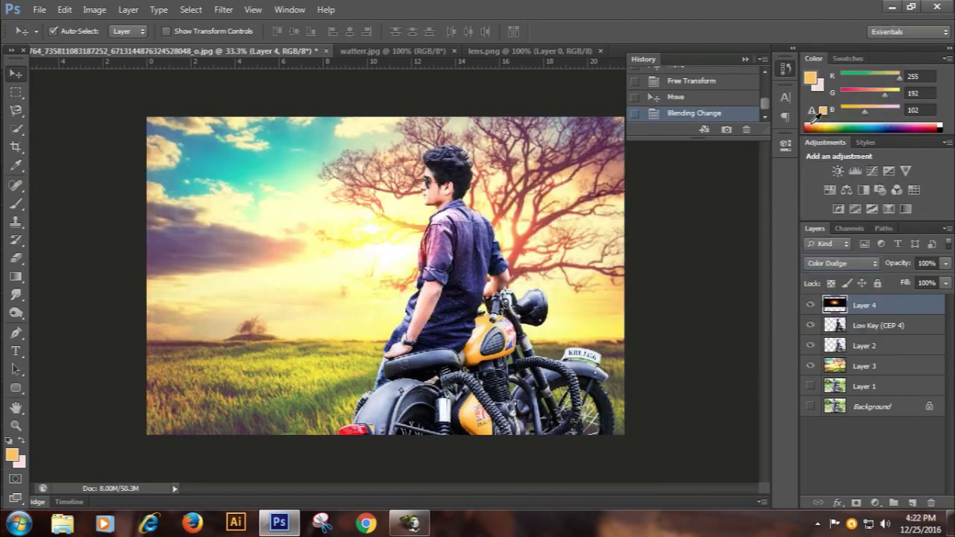
pyautogui.scroll(1, 830, 259)
pyautogui.moveTo(395, 271)
pyautogui.mouseDown()
pyautogui.moveTo(433, 222)
pyautogui.moveTo(289, 231)
pyautogui.moveTo(416, 213)
pyautogui.moveTo(388, 242)
pyautogui.mouseUp()
# Enlarge and reshape the flare so its glow sits at the upper right behind the tree
pyautogui.hotkey('ctrl', 't')
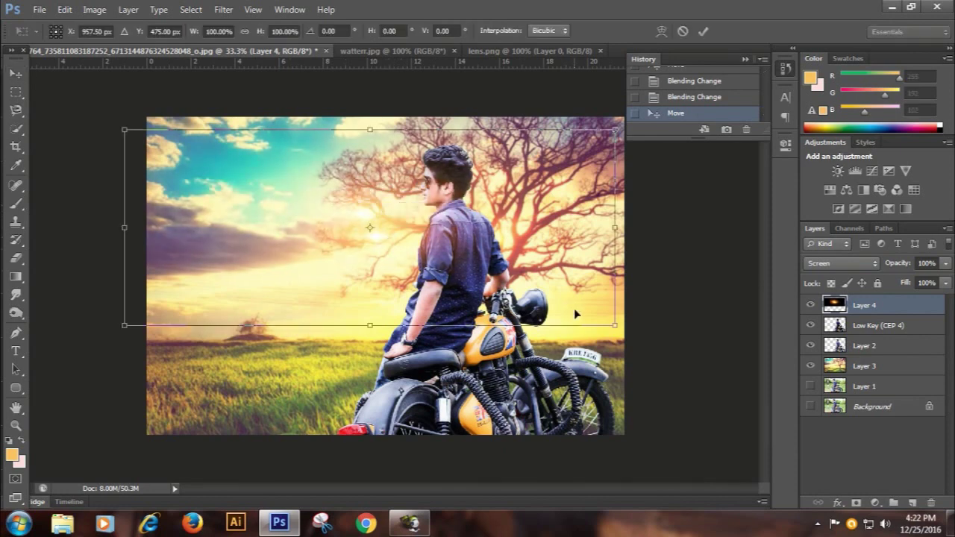
pyautogui.moveTo(614, 325); pyautogui.dragTo(868, 471)
pyautogui.moveTo(522, 321)
pyautogui.mouseDown()
pyautogui.moveTo(330, 234)
pyautogui.moveTo(201, 197)
pyautogui.mouseUp()
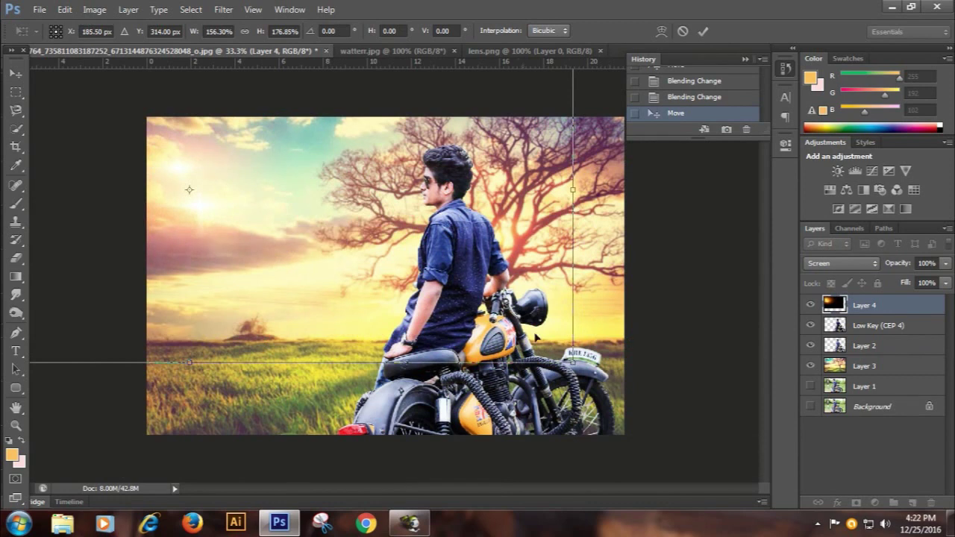
pyautogui.moveTo(575, 364); pyautogui.dragTo(954, 444)
pyautogui.moveTo(521, 329)
pyautogui.mouseDown()
pyautogui.moveTo(353, 349)
pyautogui.moveTo(391, 307)
pyautogui.mouseUp()
pyautogui.moveTo(706, 386); pyautogui.dragTo(707, 278)
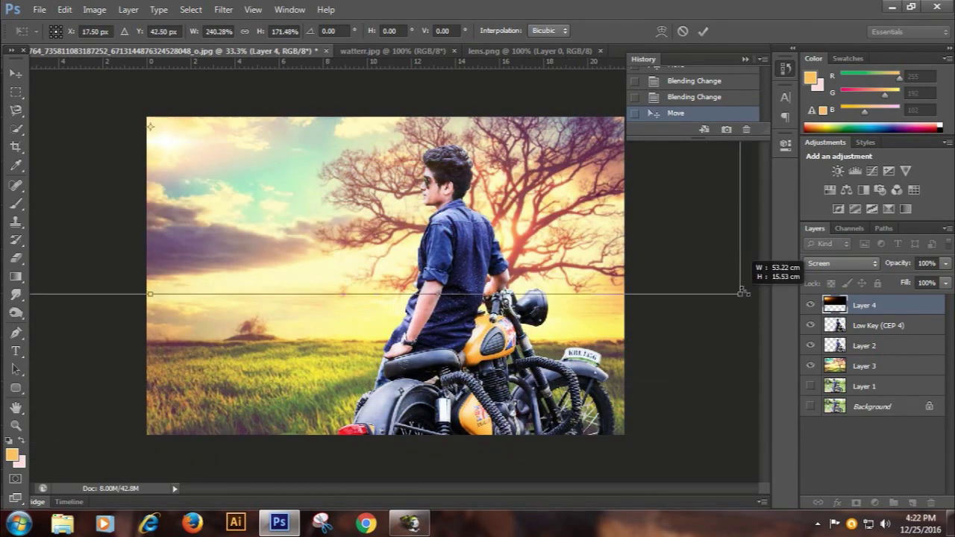
pyautogui.moveTo(390, 213)
pyautogui.mouseDown()
pyautogui.moveTo(689, 298)
pyautogui.moveTo(635, 267)
pyautogui.moveTo(635, 290)
pyautogui.moveTo(269, 322)
pyautogui.moveTo(486, 258)
pyautogui.moveTo(610, 287)
pyautogui.mouseUp()
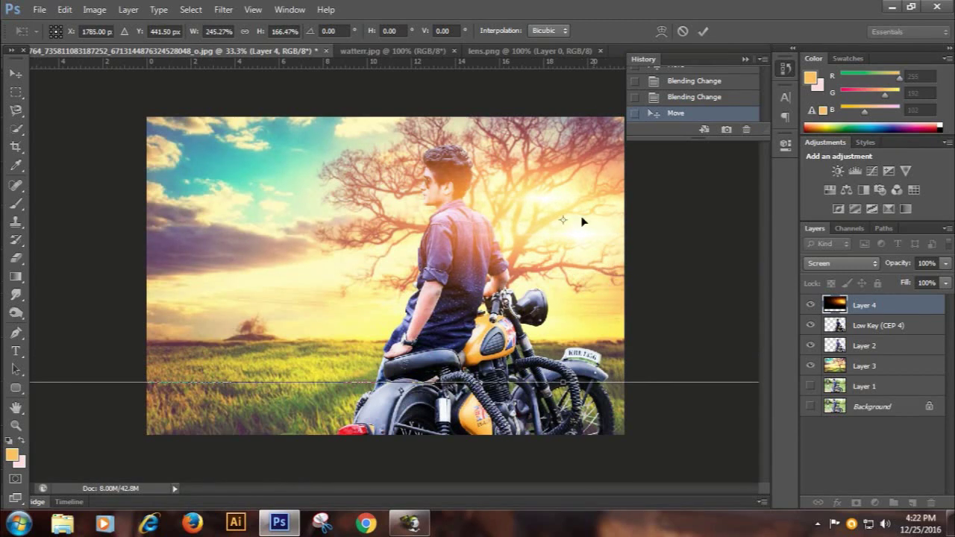
pyautogui.click(703, 30)
pyautogui.click(223, 9)
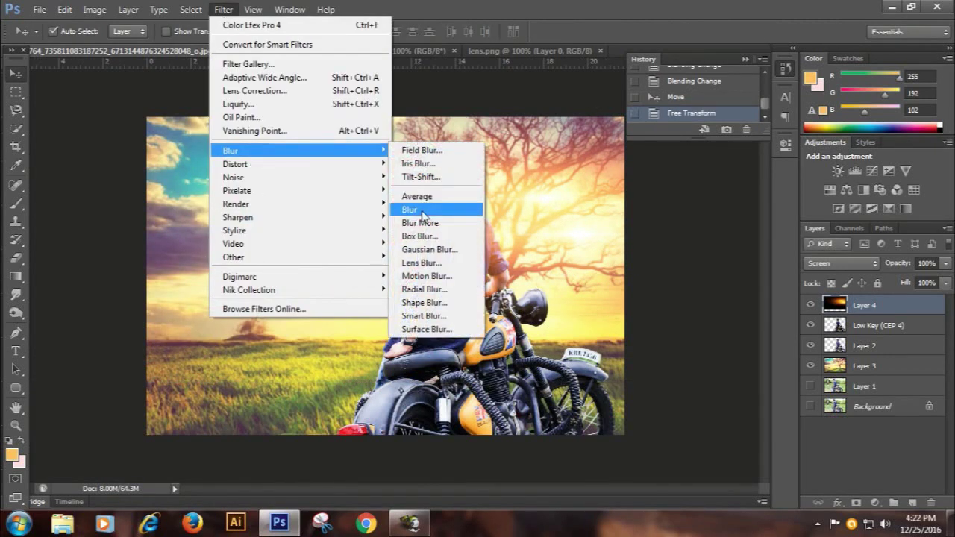
# Apply a -16°, 169-pixel Motion Blur to the flare layer and nudge it over the tree
pyautogui.click(425, 278)
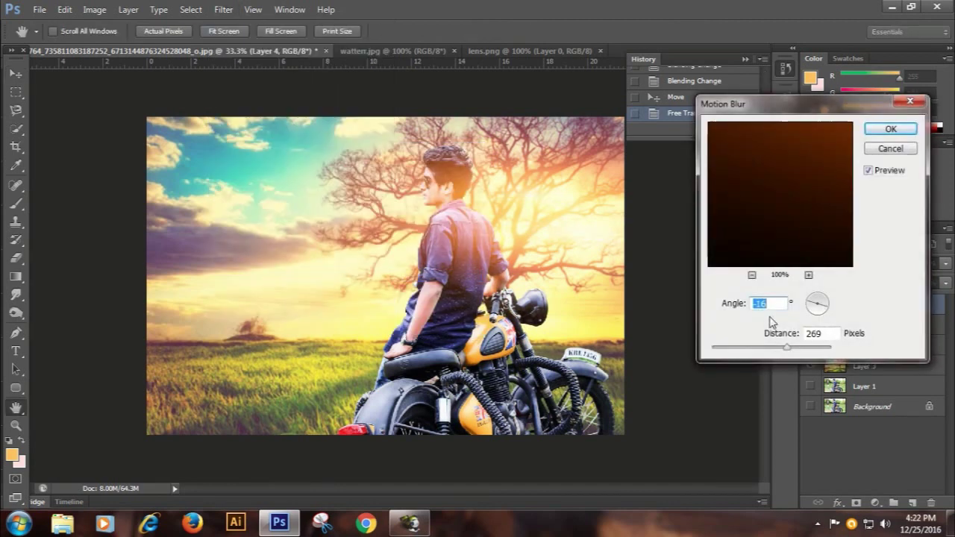
pyautogui.moveTo(781, 351); pyautogui.dragTo(776, 349)
pyautogui.moveTo(806, 226); pyautogui.dragTo(751, 271)
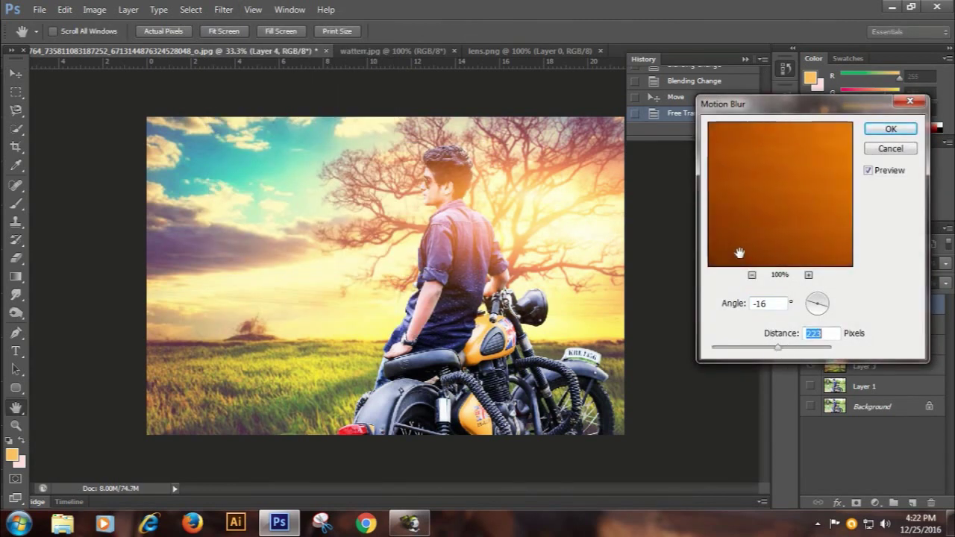
pyautogui.click(752, 275)
pyautogui.click(752, 275)
pyautogui.click(752, 275)
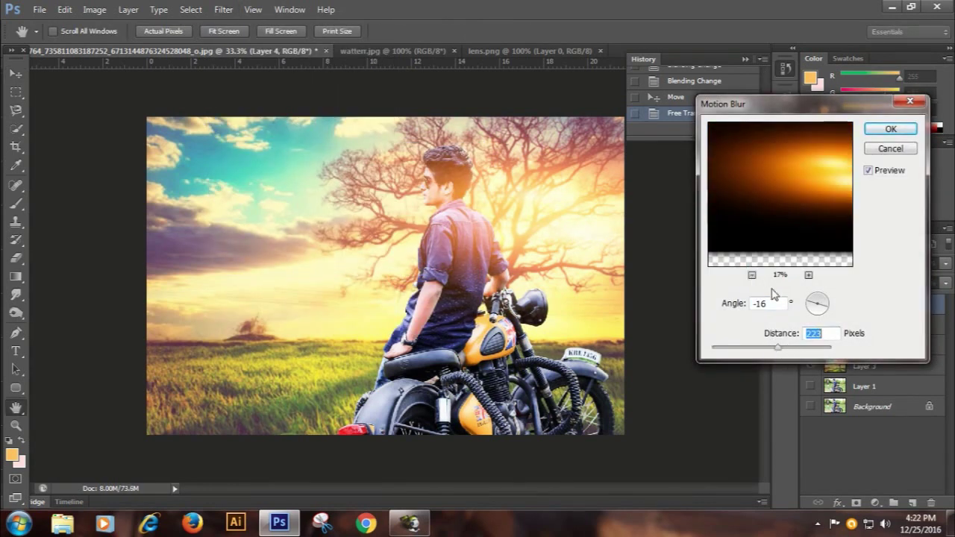
pyautogui.moveTo(778, 349)
pyautogui.mouseDown()
pyautogui.moveTo(726, 353)
pyautogui.moveTo(784, 350)
pyautogui.mouseUp()
pyautogui.click(770, 347)
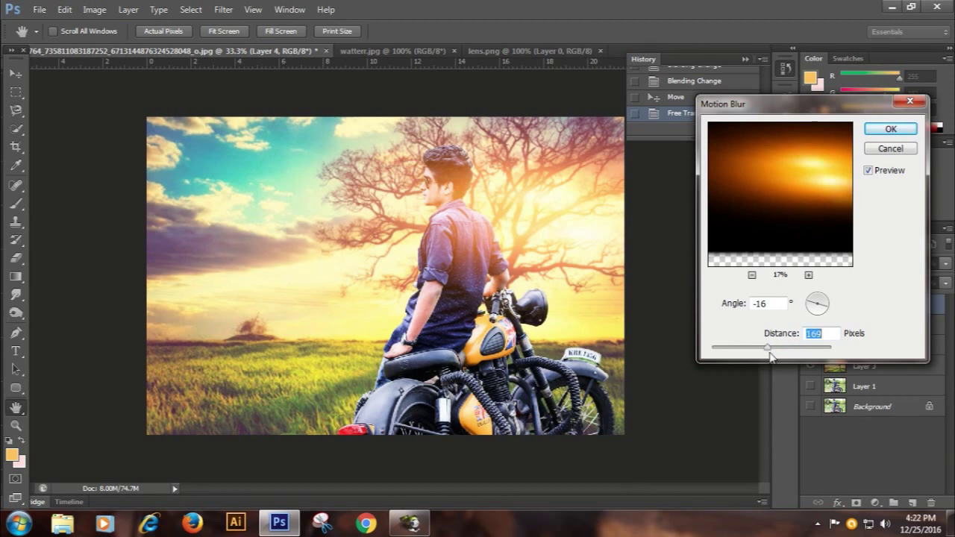
pyautogui.click(878, 134)
pyautogui.moveTo(543, 208); pyautogui.dragTo(526, 224)
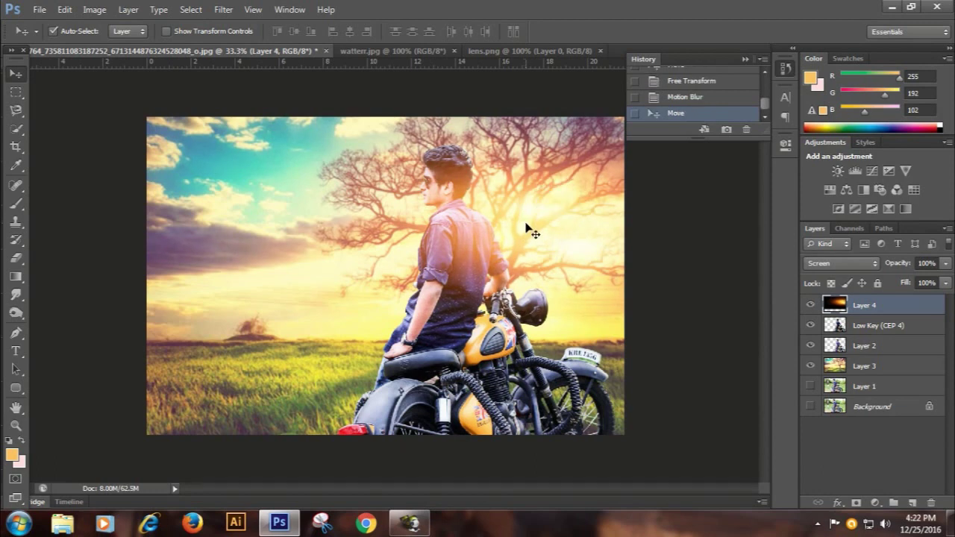
# Stretch the glow layer taller over the tree and sun with Free Transform
pyautogui.hotkey('ctrl', 't')
pyautogui.moveTo(556, 398); pyautogui.dragTo(560, 499)
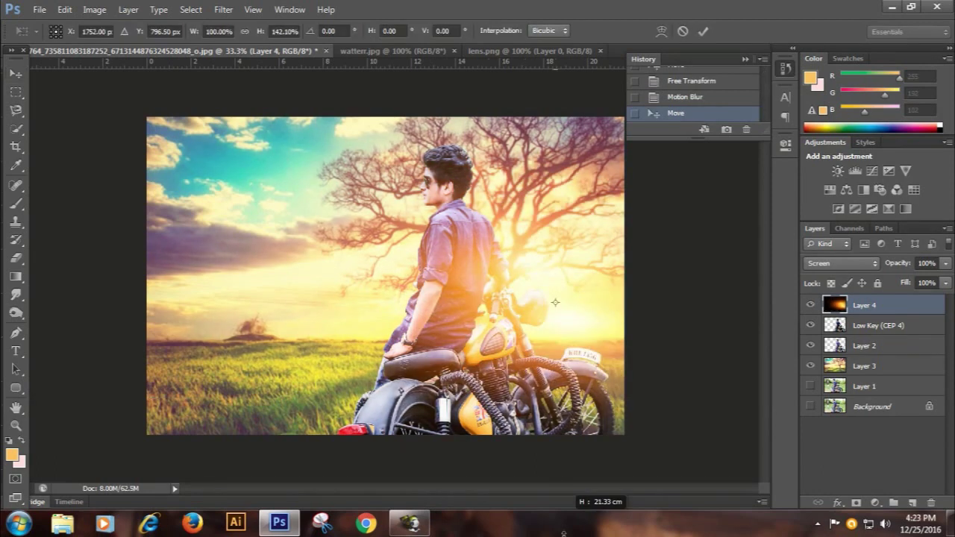
pyautogui.moveTo(569, 331)
pyautogui.mouseDown()
pyautogui.moveTo(576, 306)
pyautogui.moveTo(521, 209)
pyautogui.mouseUp()
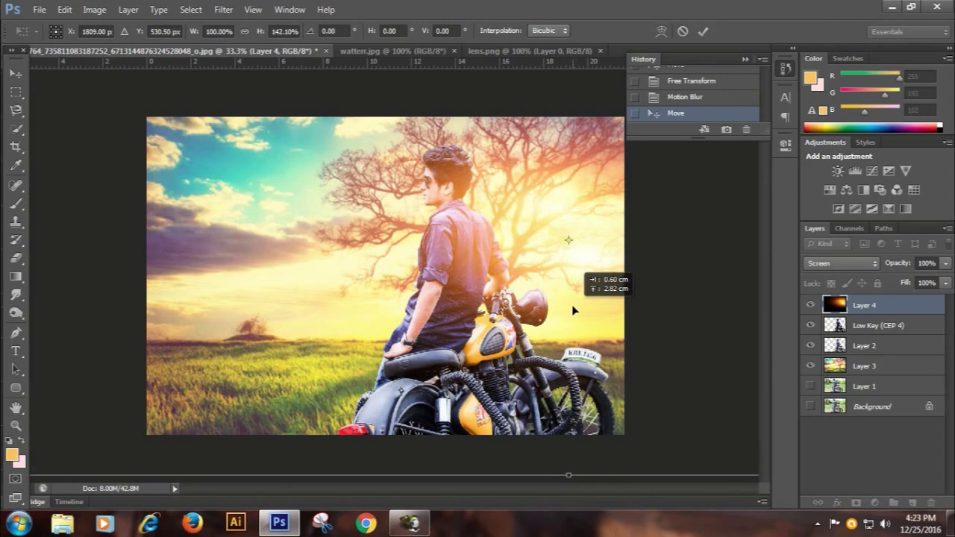
pyautogui.moveTo(550, 330)
pyautogui.mouseDown()
pyautogui.moveTo(547, 534)
pyautogui.moveTo(547, 360)
pyautogui.mouseUp()
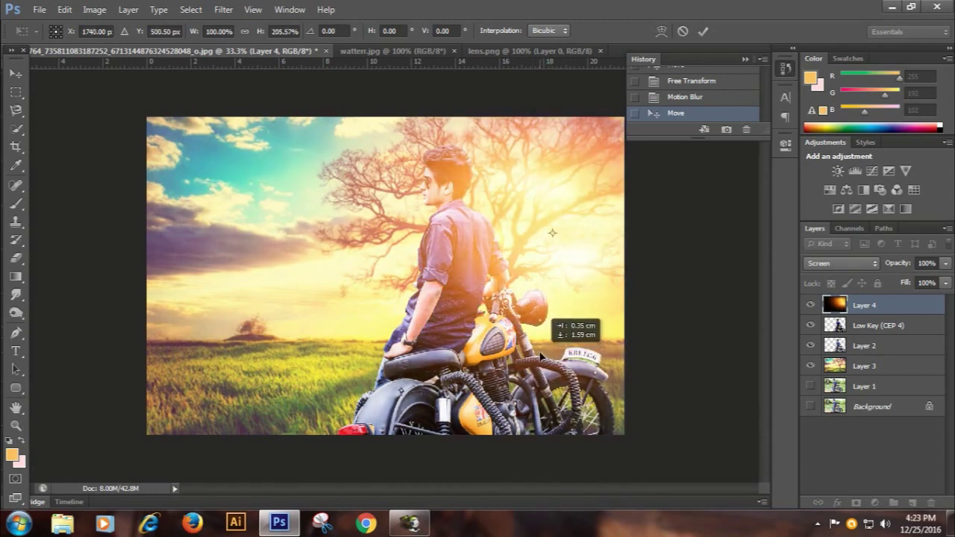
pyautogui.moveTo(546, 360); pyautogui.dragTo(543, 356)
pyautogui.click(703, 33)
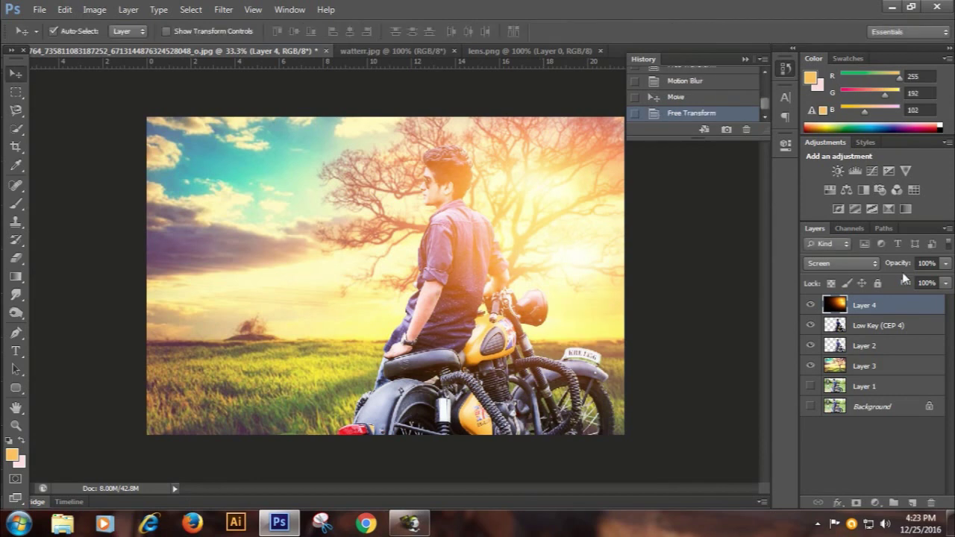
# Lower Layer 4's opacity to 73%, then select Layer 2
pyautogui.moveTo(902, 266); pyautogui.dragTo(882, 269)
pyautogui.click(710, 241)
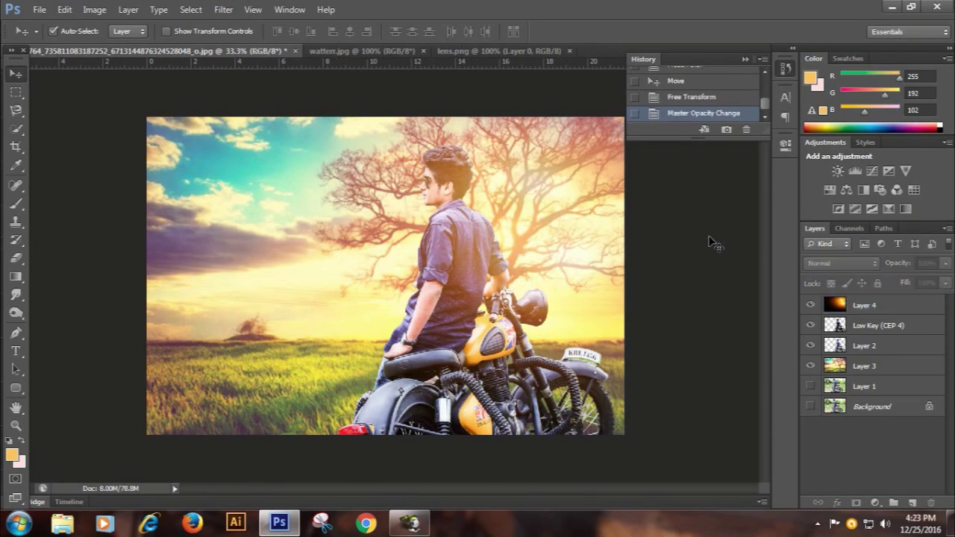
pyautogui.click(843, 303)
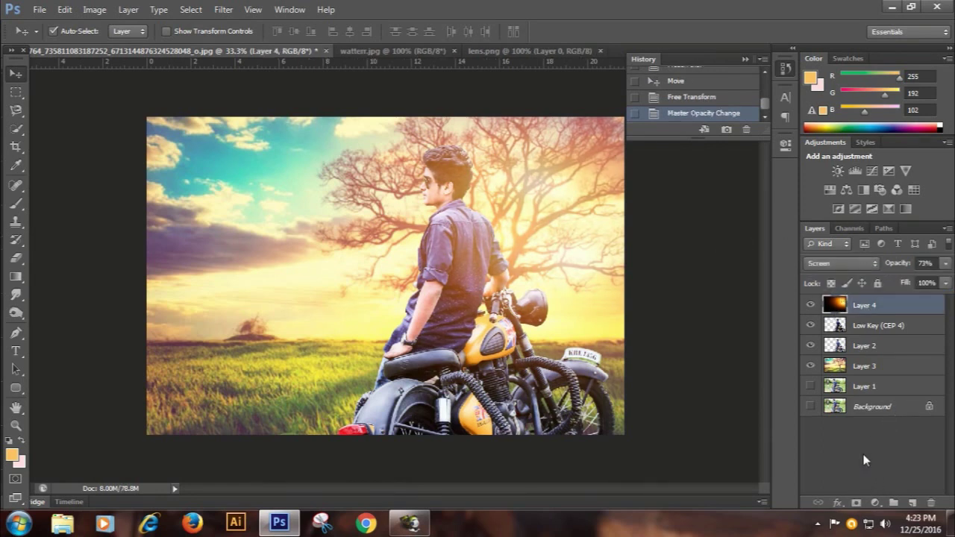
pyautogui.click(881, 345)
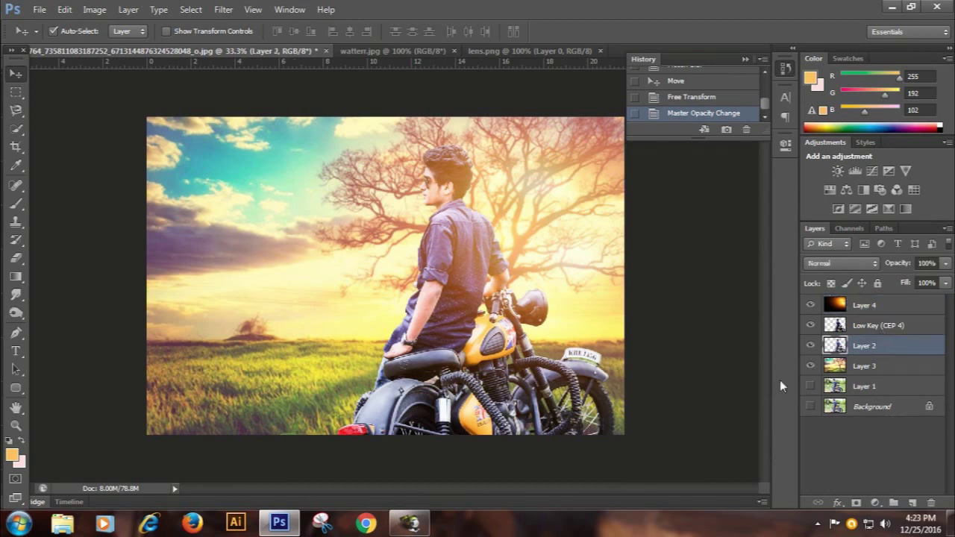
# On the Low Key (CEP 4) layer, burn the wheels, seat, tank and engine at 33% midtones
pyautogui.click(888, 325)
pyautogui.click(18, 311)
pyautogui.click(67, 322)
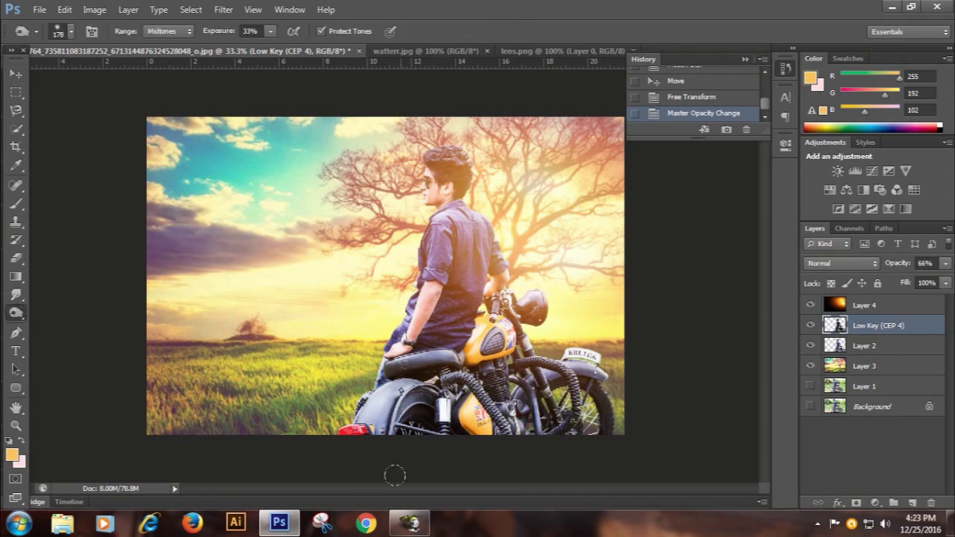
pyautogui.moveTo(375, 409); pyautogui.dragTo(373, 425)
pyautogui.moveTo(373, 403)
pyautogui.mouseDown()
pyautogui.moveTo(377, 429)
pyautogui.moveTo(351, 437)
pyautogui.moveTo(388, 373)
pyautogui.moveTo(365, 406)
pyautogui.mouseUp()
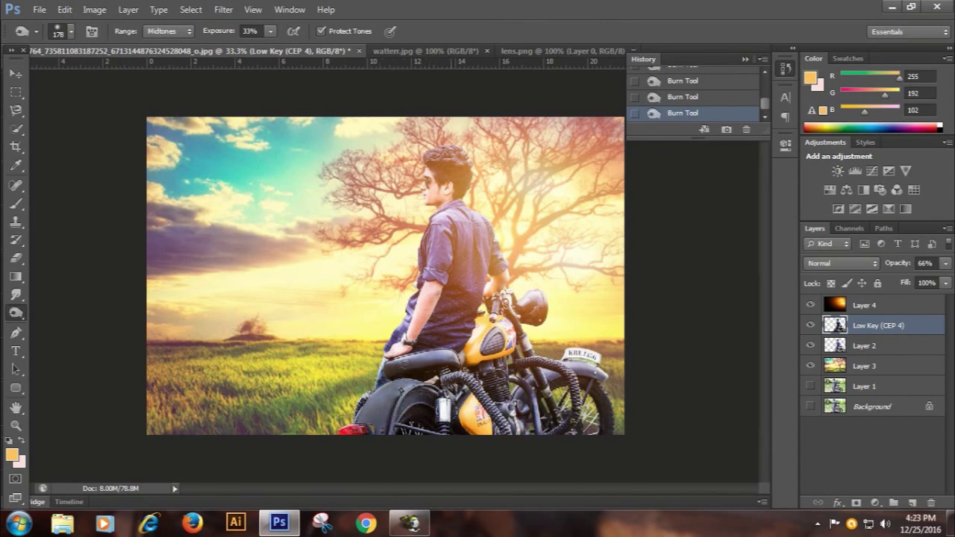
pyautogui.moveTo(401, 365); pyautogui.dragTo(418, 358)
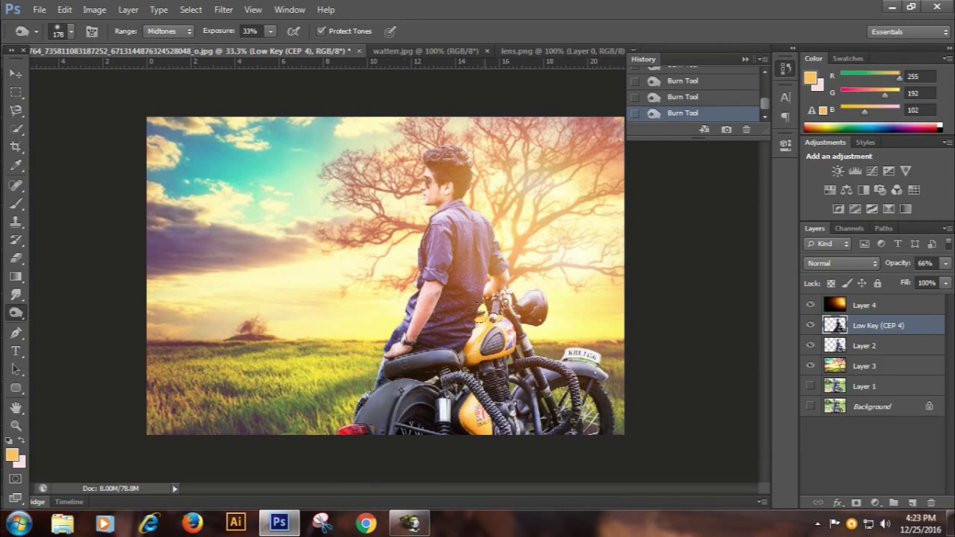
pyautogui.moveTo(477, 352); pyautogui.dragTo(473, 418)
pyautogui.moveTo(474, 335)
pyautogui.mouseDown()
pyautogui.moveTo(496, 328)
pyautogui.moveTo(512, 338)
pyautogui.moveTo(511, 388)
pyautogui.moveTo(537, 414)
pyautogui.moveTo(567, 373)
pyautogui.moveTo(539, 366)
pyautogui.mouseUp()
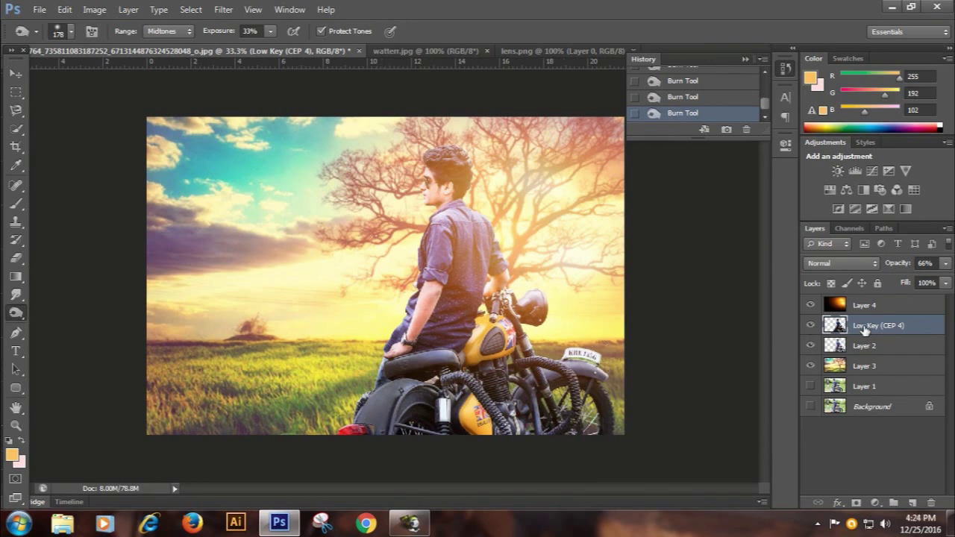
# Add a Curves adjustment above glow Layer 4, raising the RGB midtones and lifting the black point
pyautogui.click(864, 305)
pyautogui.click(875, 503)
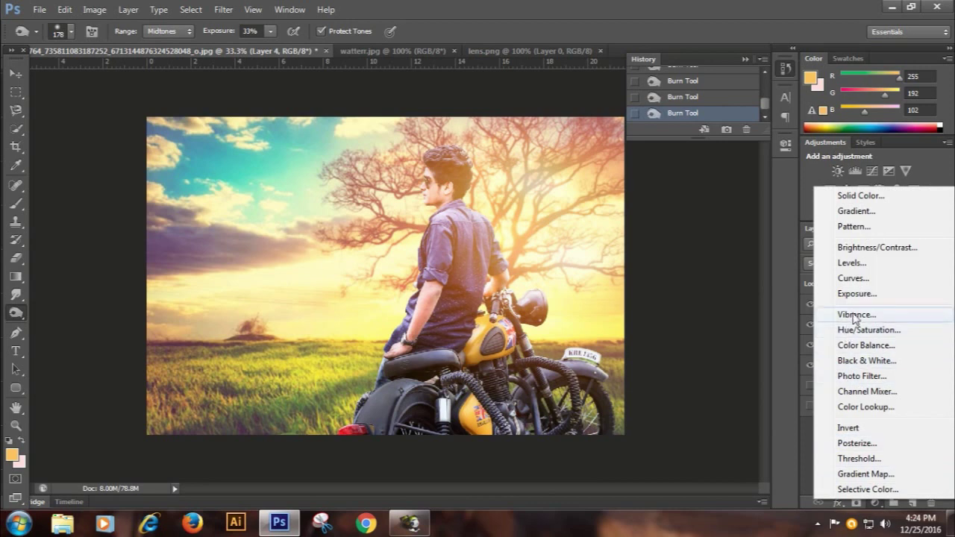
pyautogui.click(853, 278)
pyautogui.moveTo(641, 317); pyautogui.dragTo(642, 320)
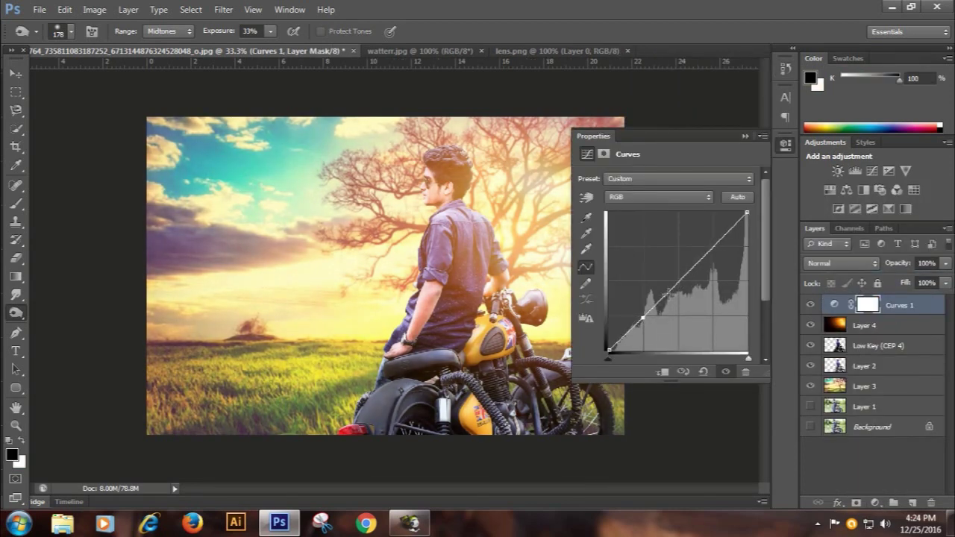
pyautogui.moveTo(676, 282); pyautogui.dragTo(674, 282)
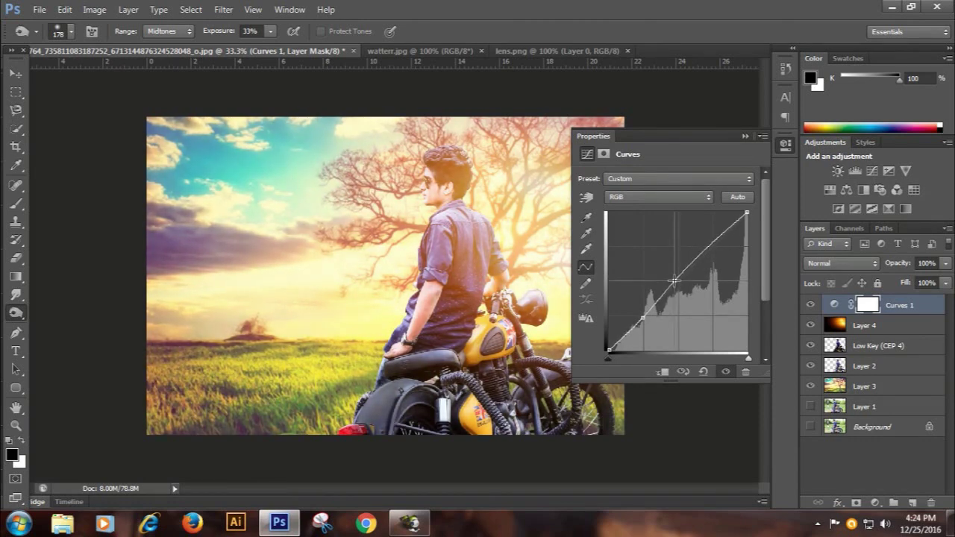
pyautogui.moveTo(608, 349)
pyautogui.mouseDown()
pyautogui.moveTo(601, 333)
pyautogui.moveTo(601, 342)
pyautogui.mouseUp()
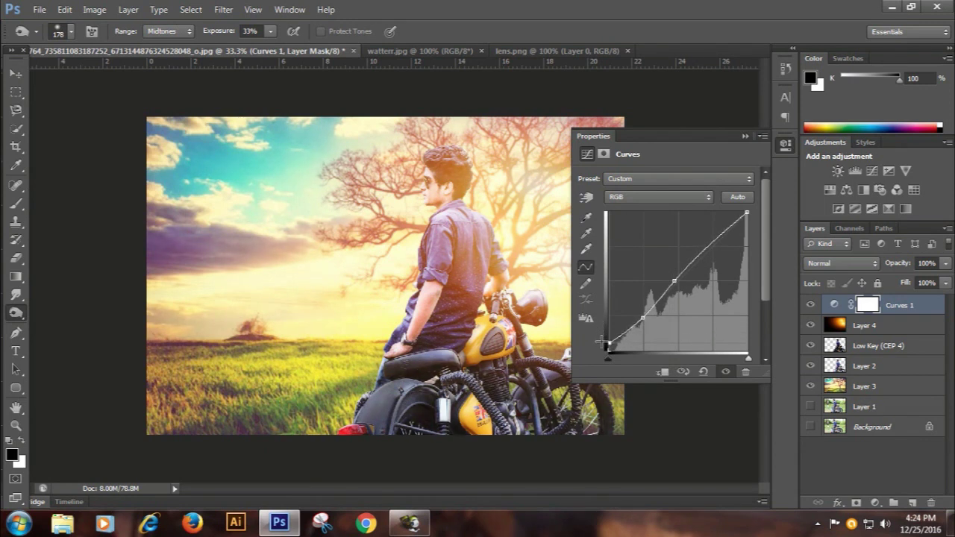
# In the Blue channel, lift the black point and pull the white point left for a blue cast
pyautogui.click(652, 197)
pyautogui.click(614, 246)
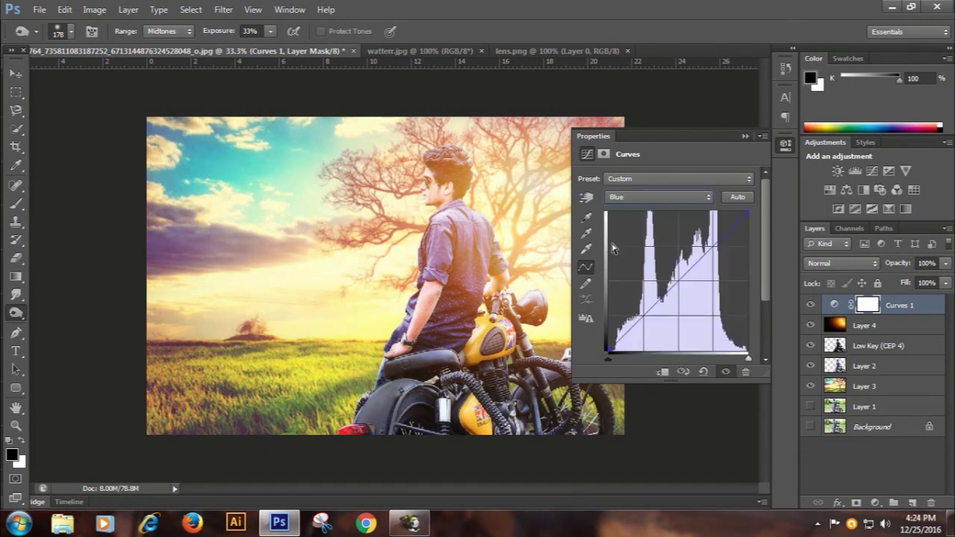
pyautogui.moveTo(608, 350)
pyautogui.mouseDown()
pyautogui.moveTo(602, 332)
pyautogui.moveTo(603, 350)
pyautogui.mouseUp()
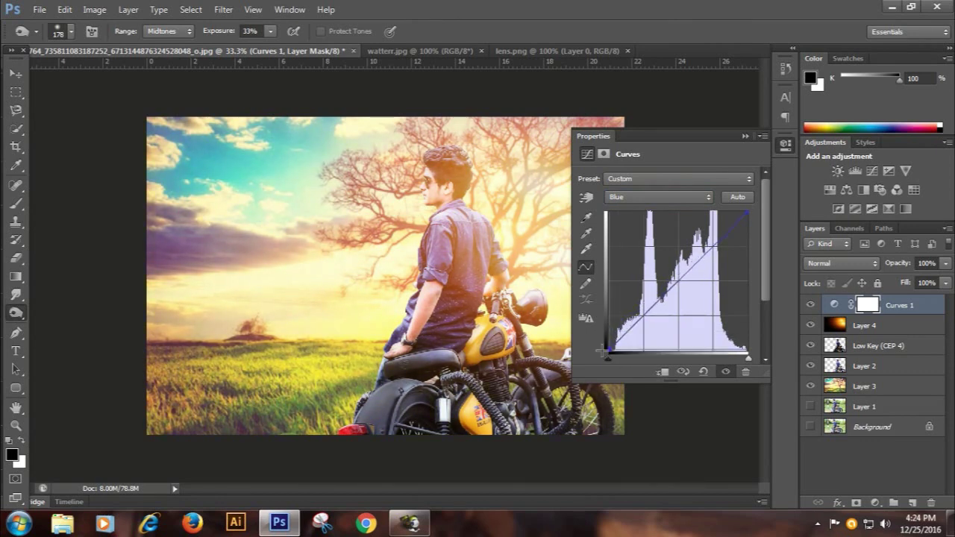
pyautogui.moveTo(747, 214)
pyautogui.mouseDown()
pyautogui.moveTo(726, 213)
pyautogui.moveTo(745, 194)
pyautogui.moveTo(732, 192)
pyautogui.moveTo(744, 192)
pyautogui.mouseUp()
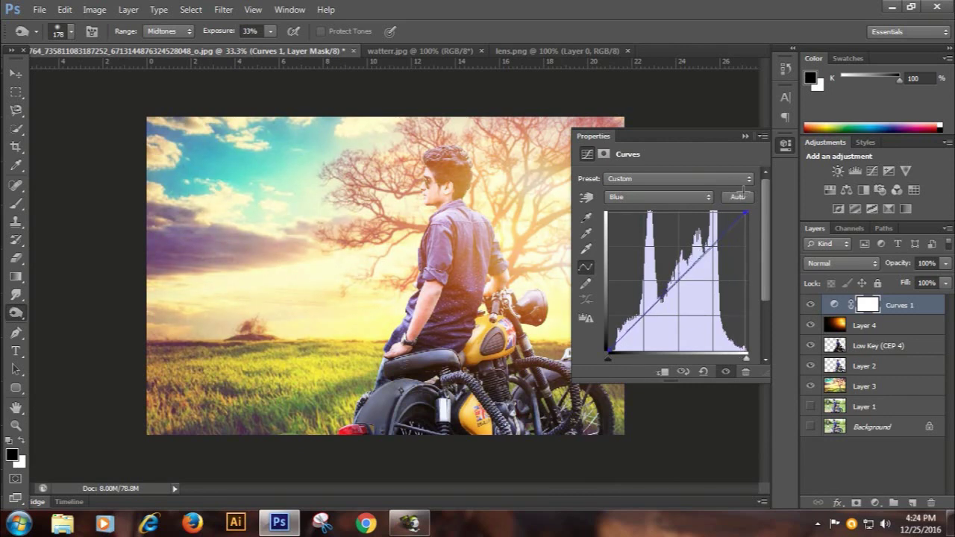
pyautogui.click(745, 135)
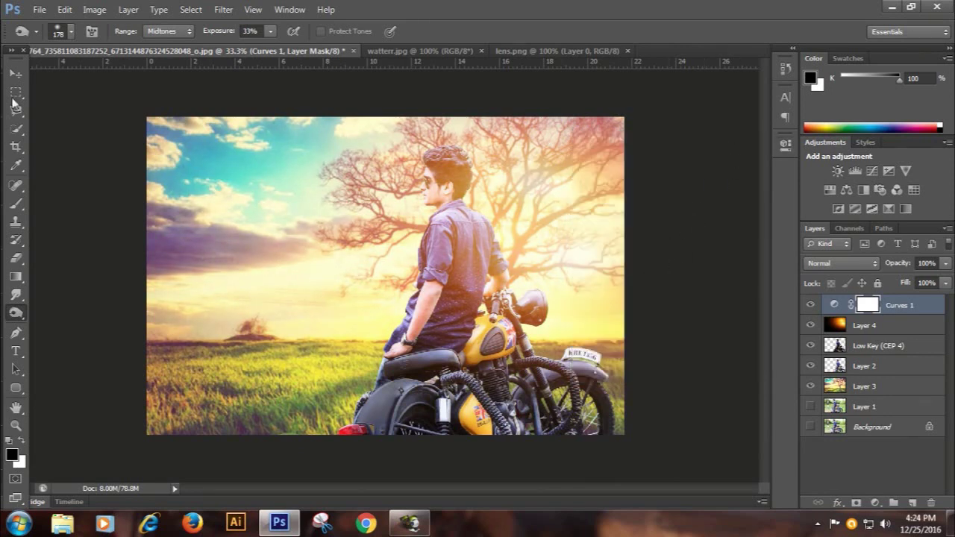
pyautogui.click(16, 73)
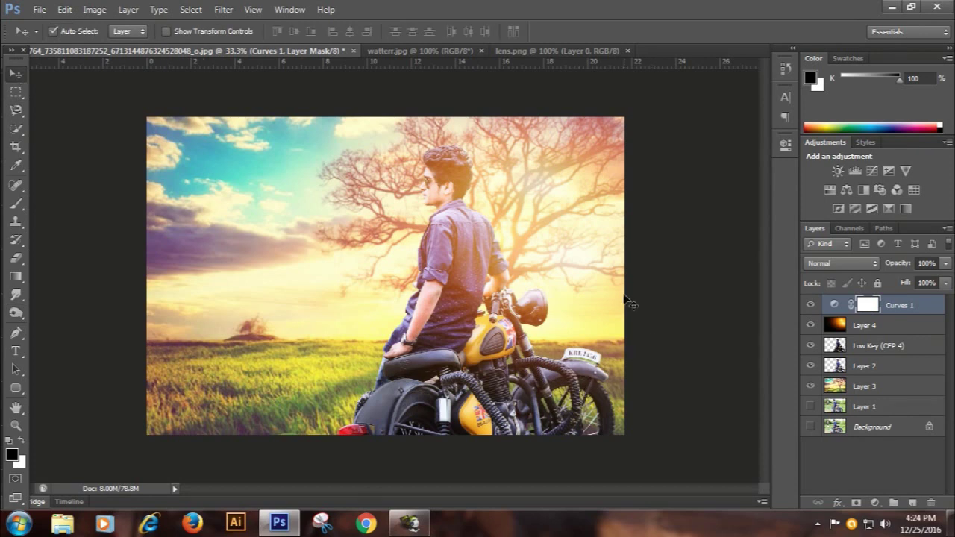
# Save a JPEG copy named '04' into New folder
pyautogui.hotkey('ctrl', 'shift', 's')
pyautogui.click(778, 327)
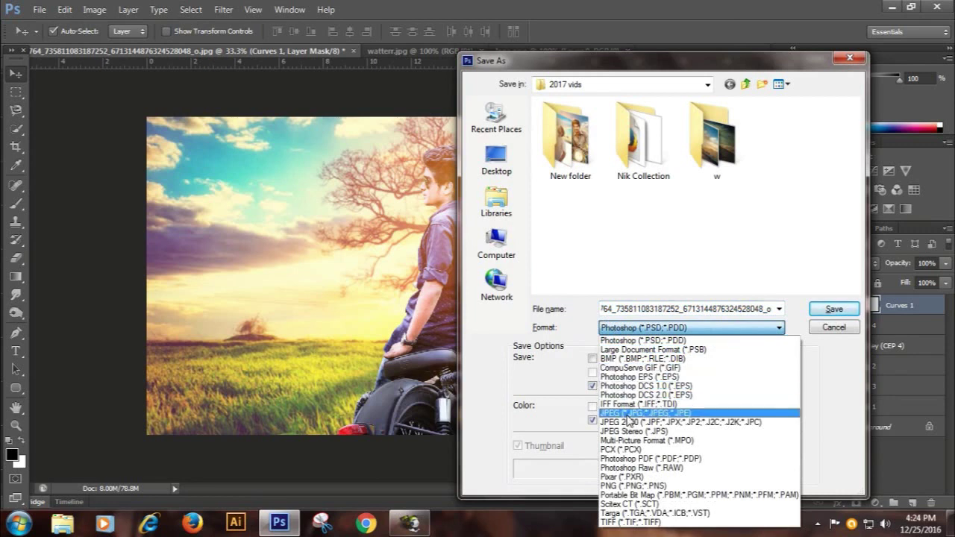
pyautogui.click(642, 411)
pyautogui.doubleClick(570, 138)
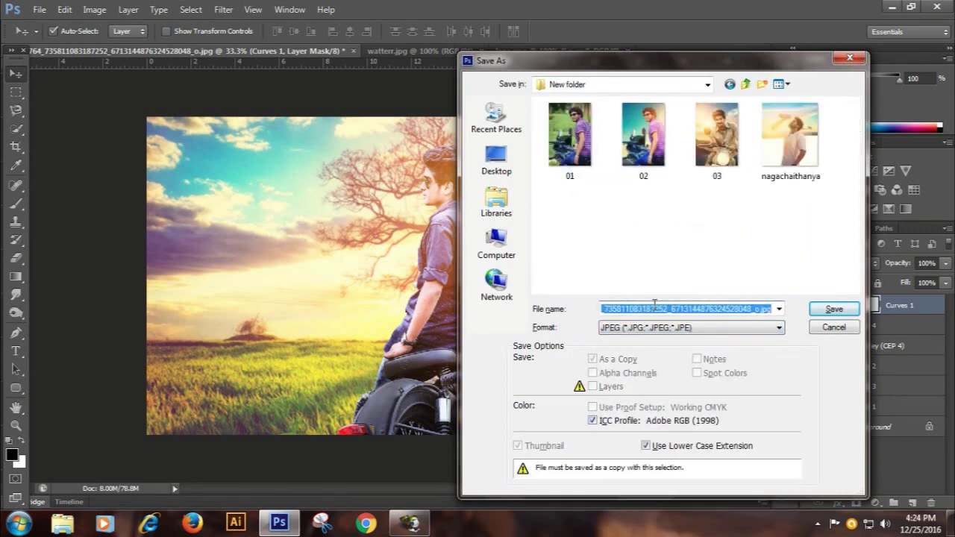
pyautogui.write('04')
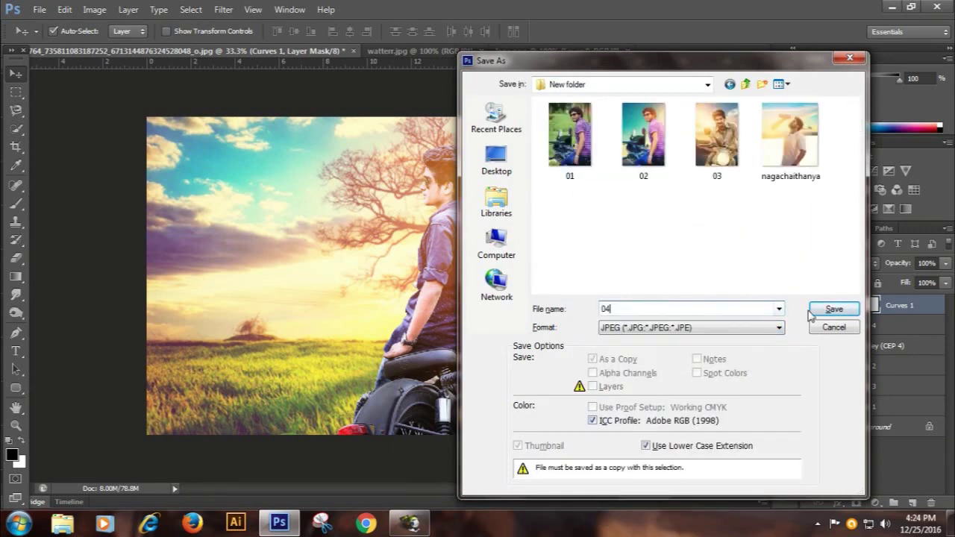
pyautogui.click(833, 309)
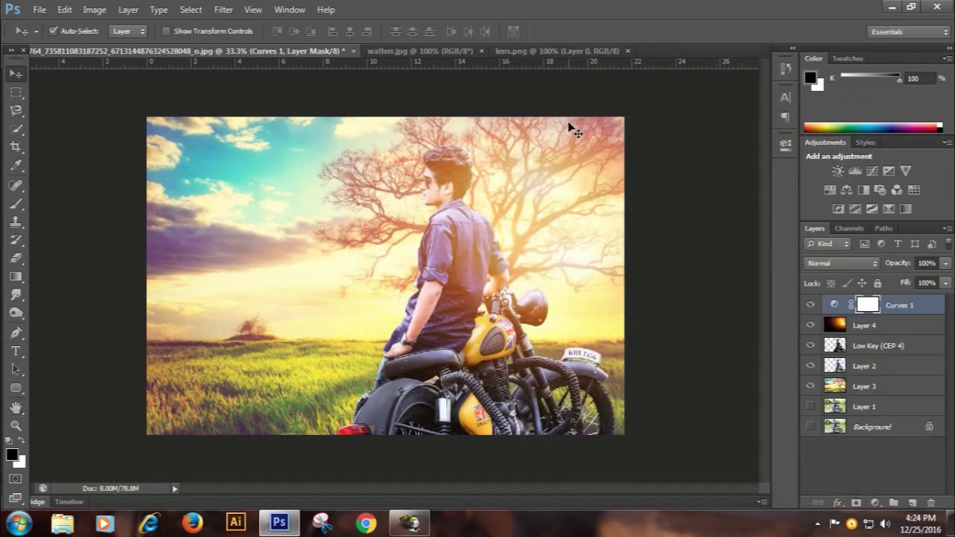